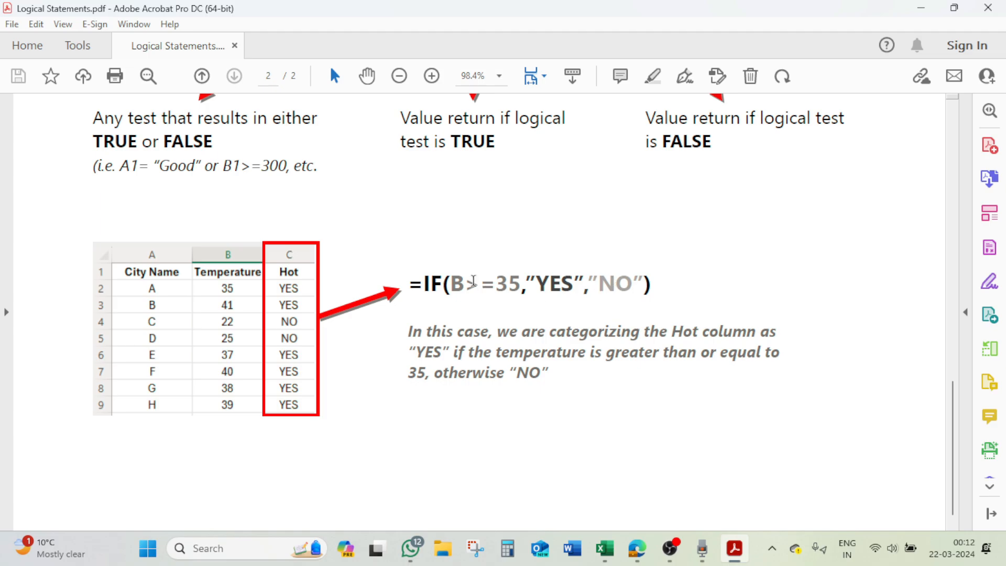
Examine the condition B>=35 and the "YES" and "NO" results in the PDF's example IF formula
drag(454, 282, 518, 286)
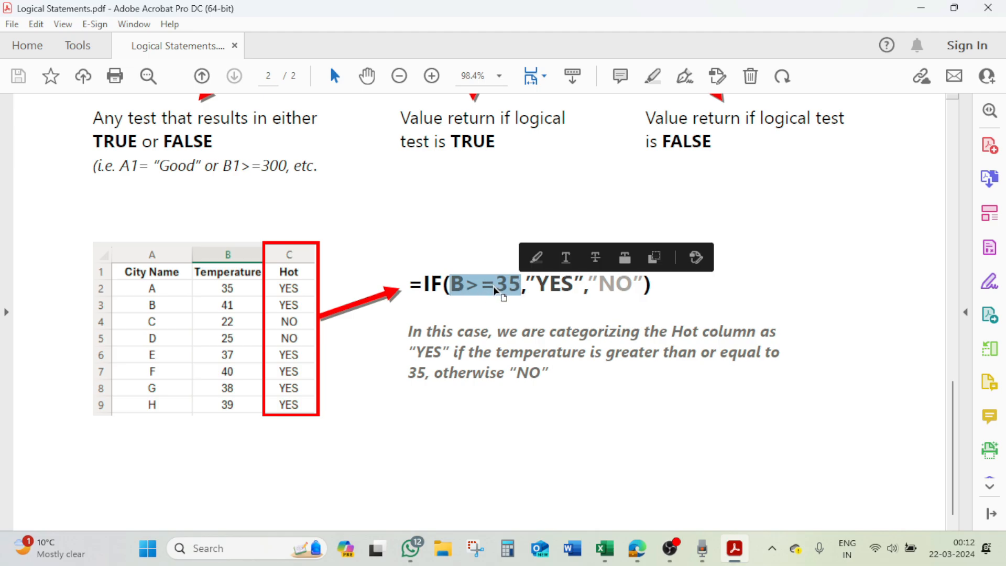
click(495, 290)
drag(525, 284, 625, 283)
click(567, 286)
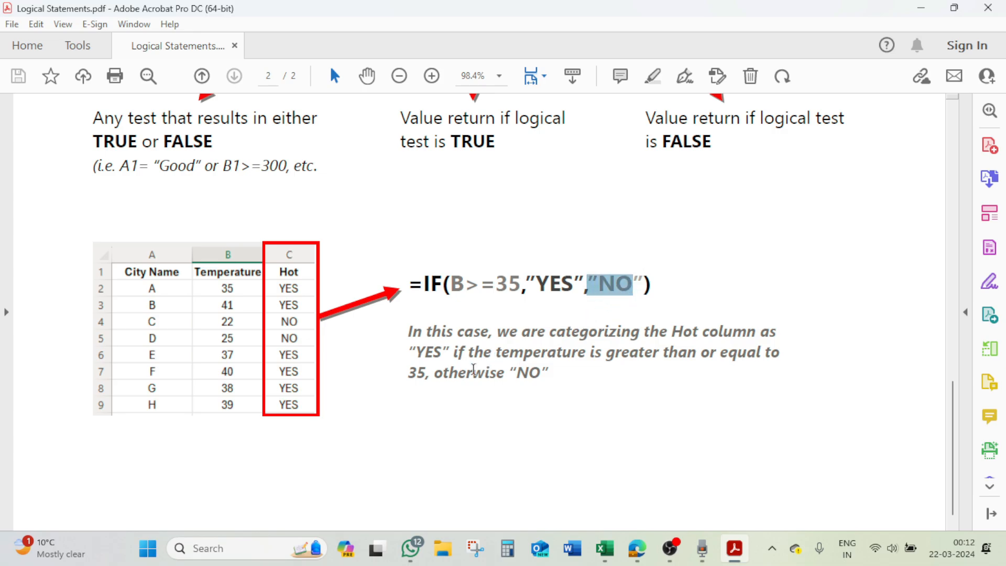
Switch to the Excel practice workbook and read the IF exercise instructions for the Passed in Maths? column
mouse_move(613, 560)
click(603, 476)
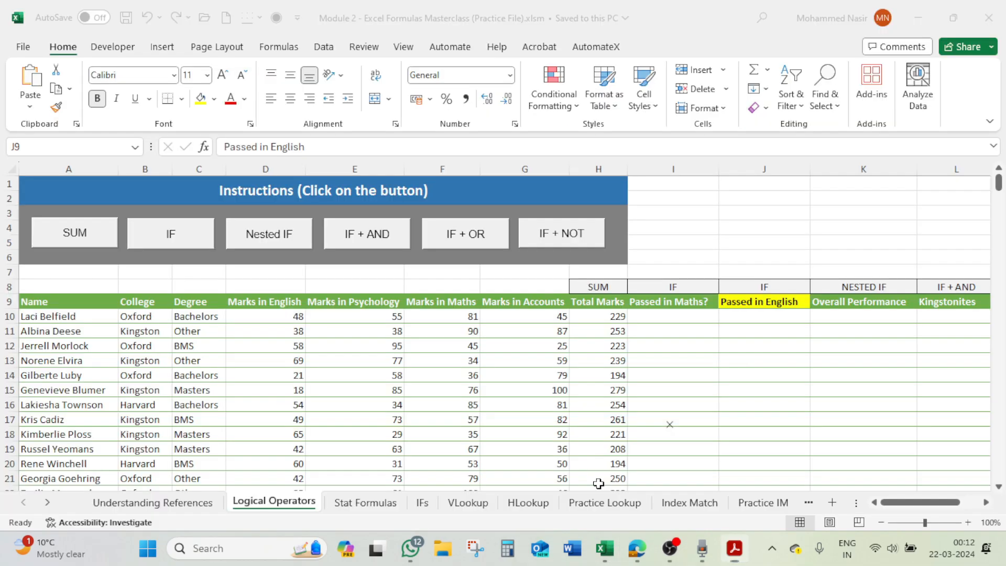
scroll(629, 370, down, 1)
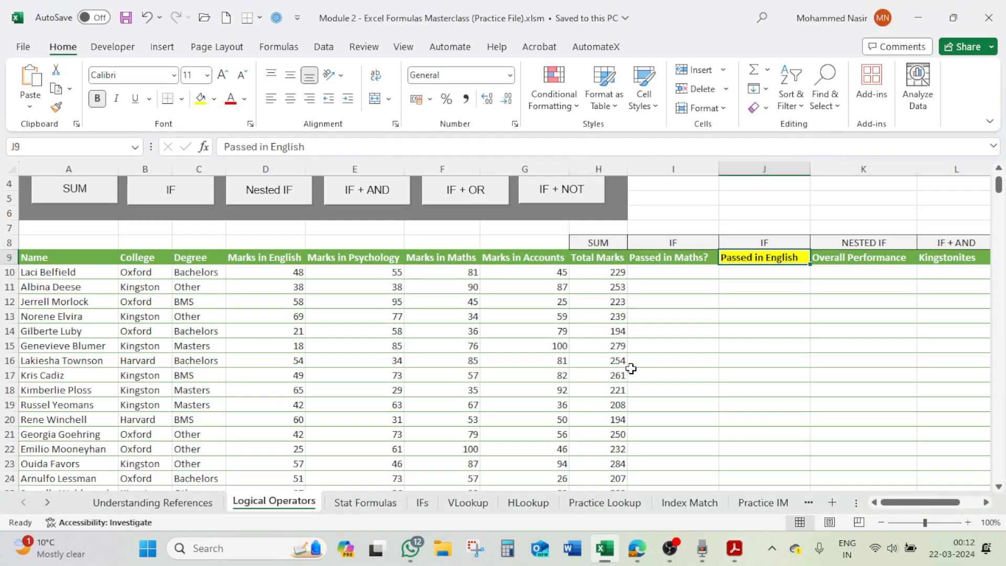
scroll(629, 370, up, 1)
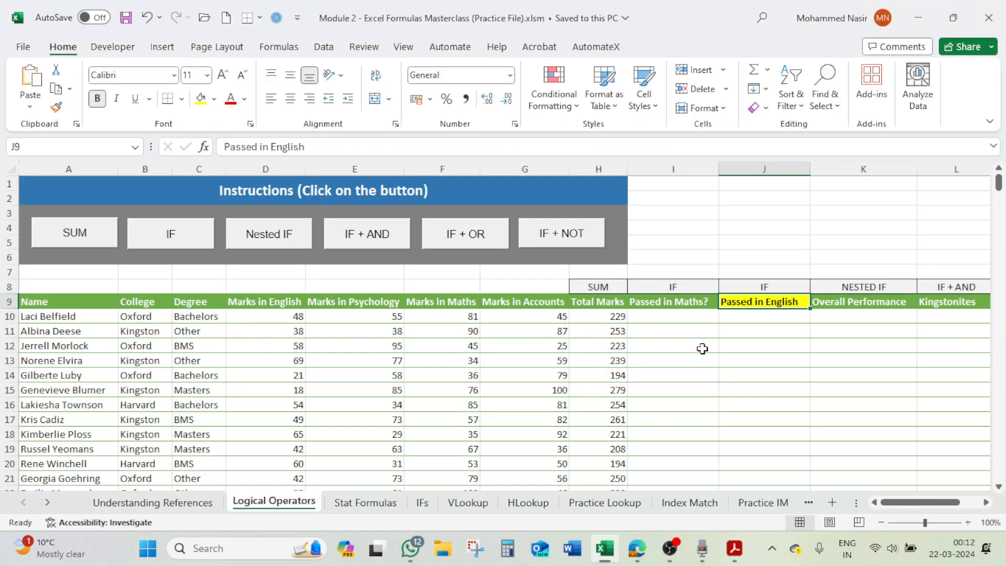
click(675, 304)
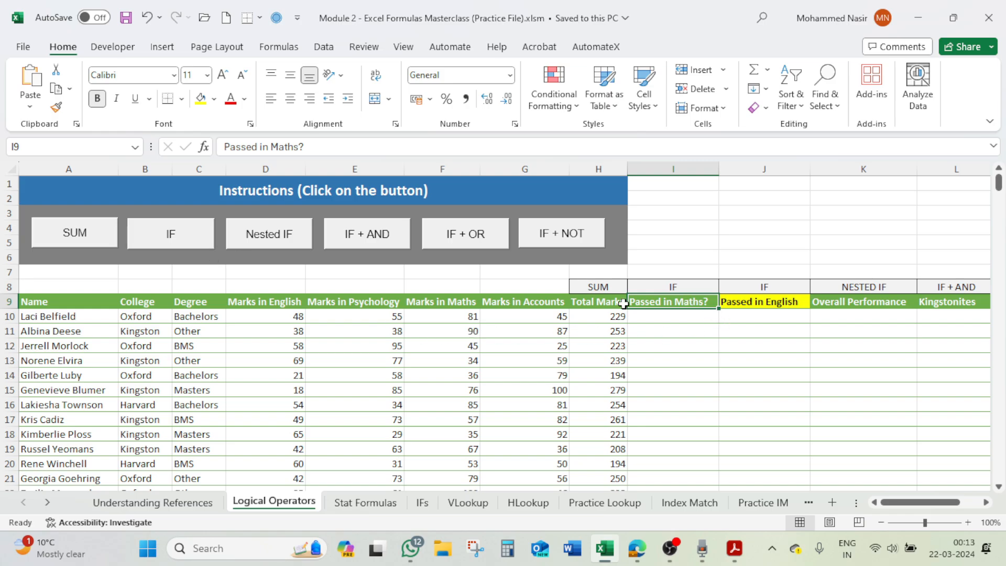
click(165, 238)
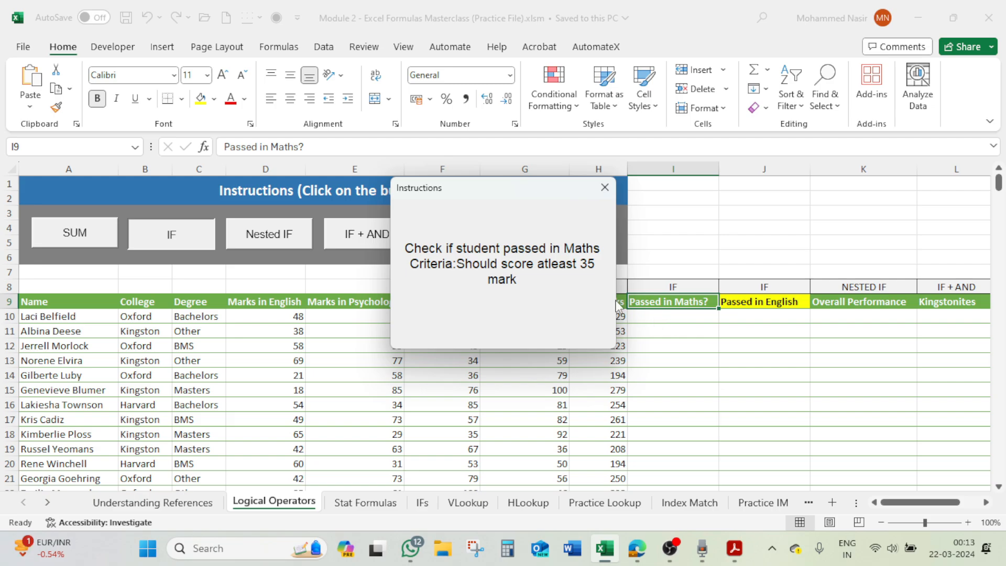
click(604, 189)
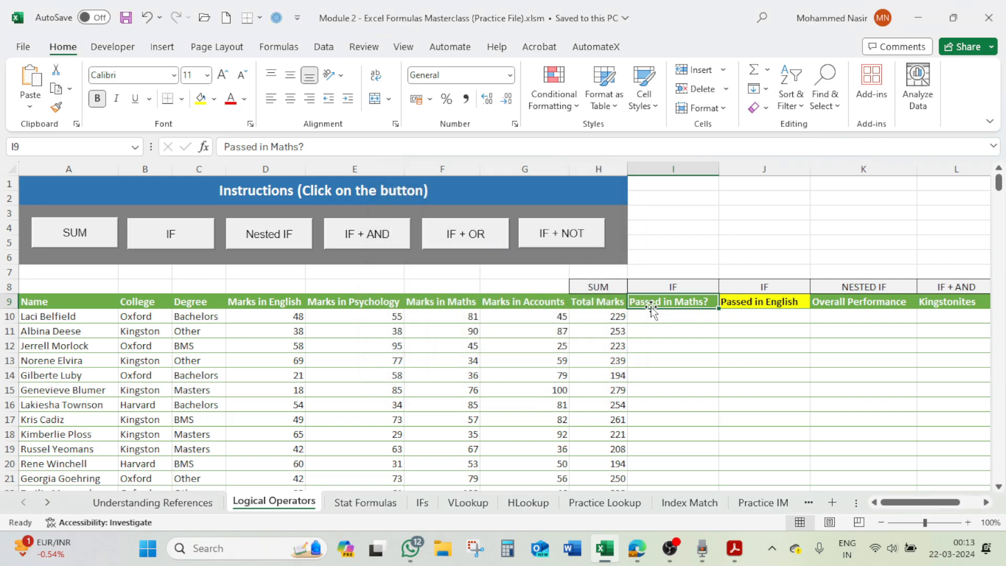
Begin an IF formula in cell I10 with the logical test F10>=35 on the student's Maths mark
click(653, 315)
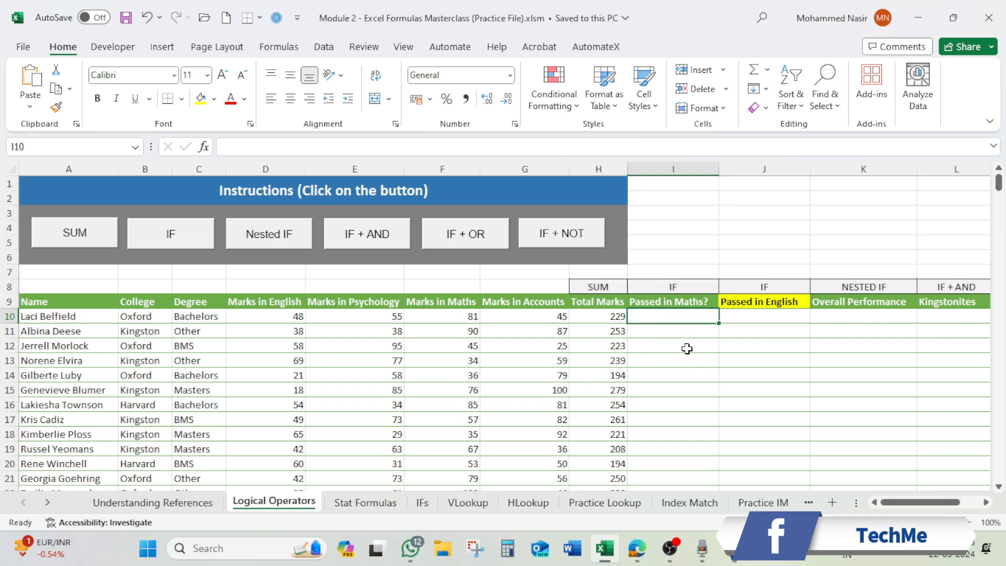
scroll(687, 341, up, 2)
scroll(733, 353, up, 2)
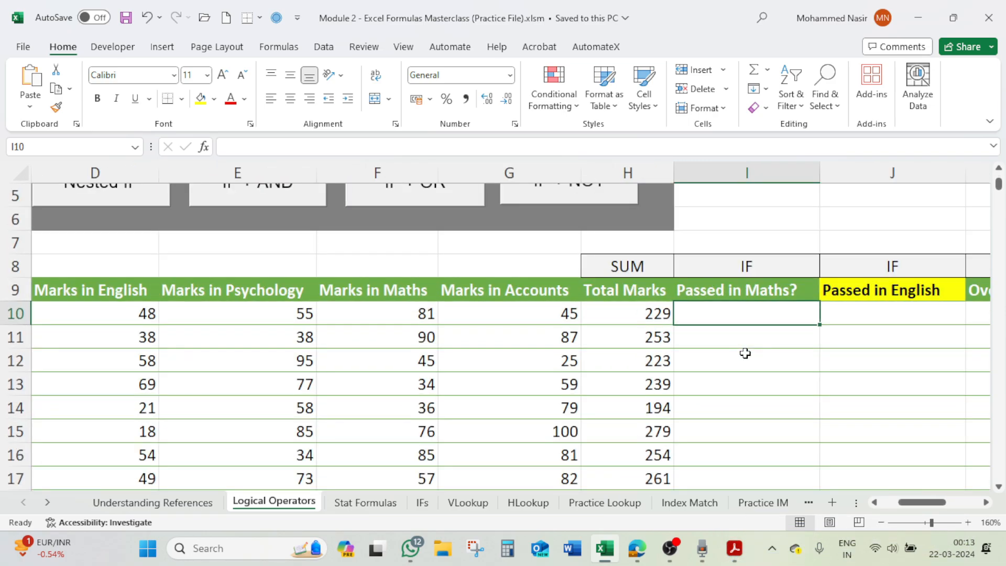
drag(923, 502, 918, 502)
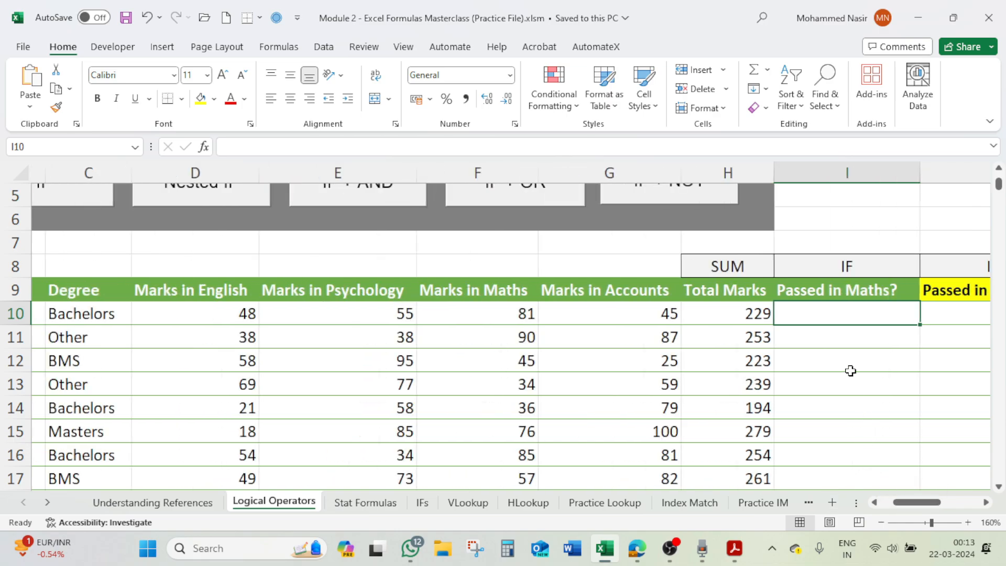
text(=)
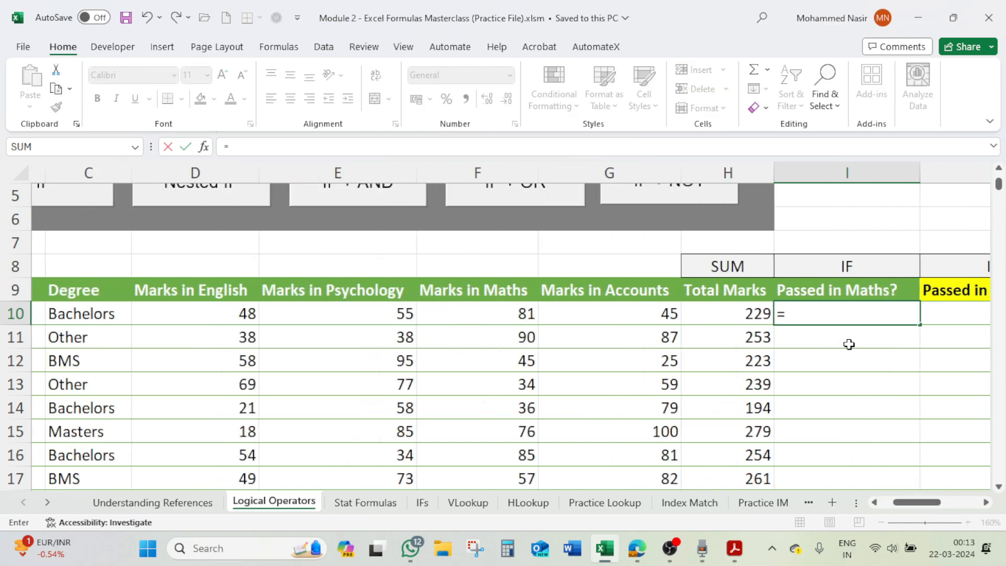
text(if)
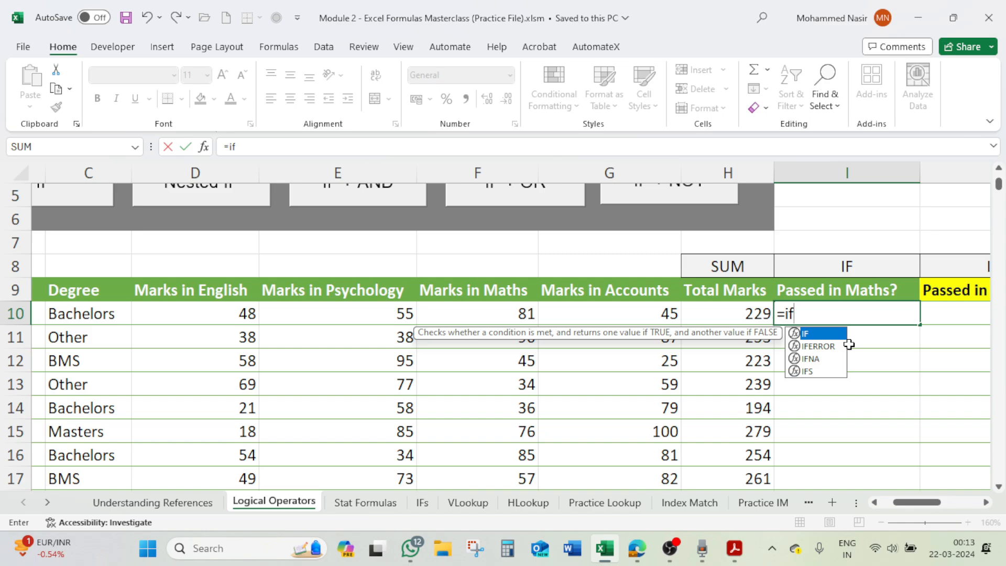
key(Tab)
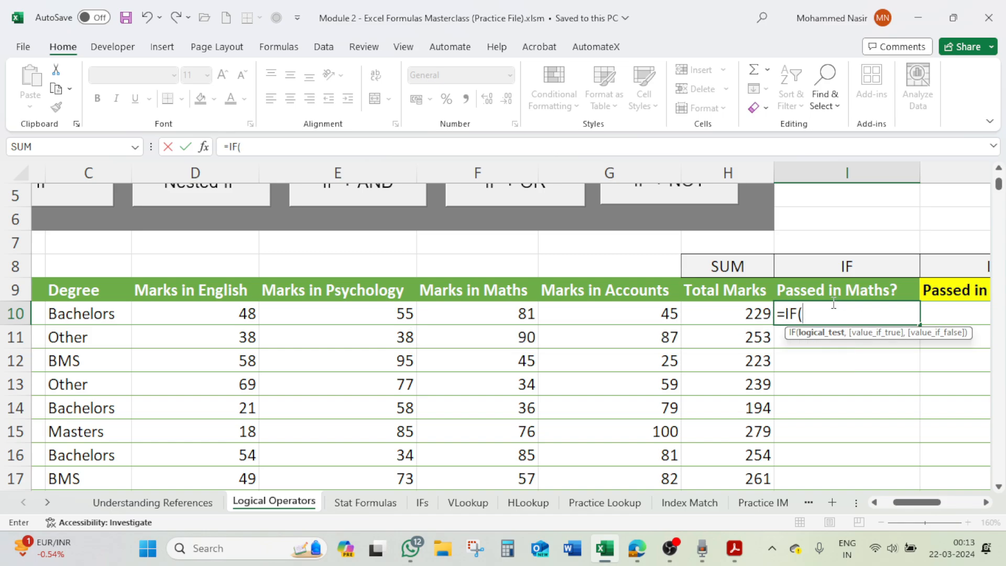
click(511, 315)
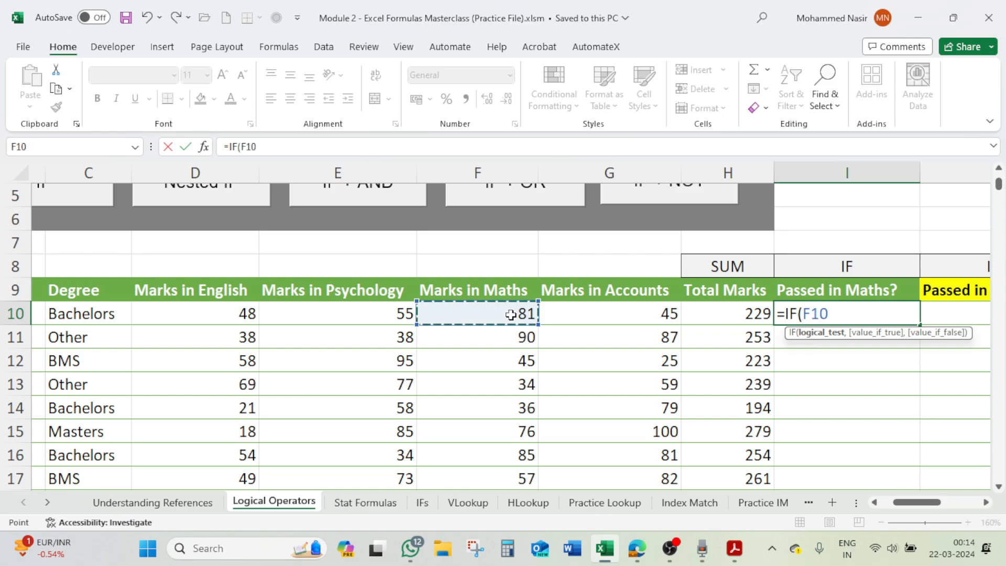
text(>)
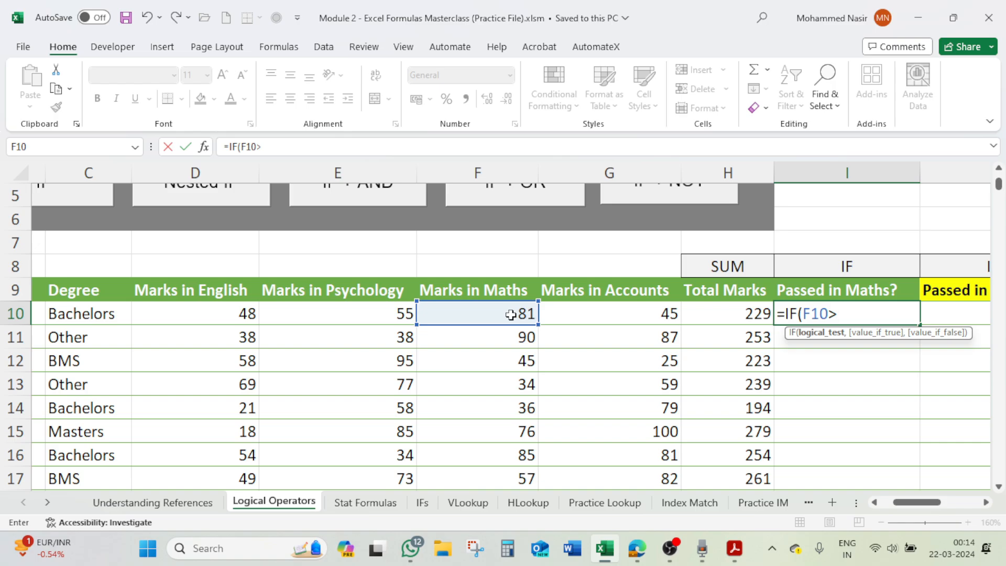
text(=35)
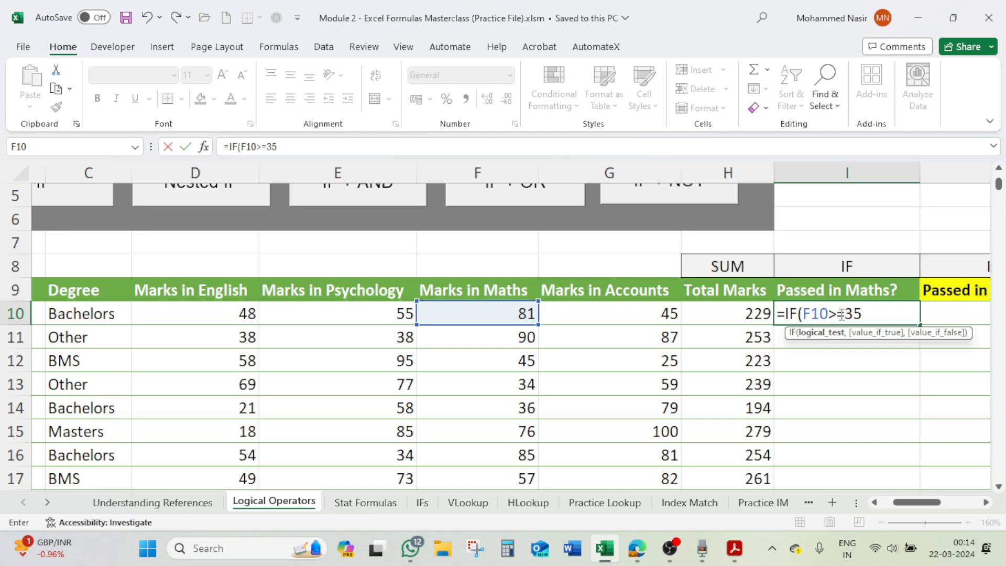
Complete the IF formula in I10 with "Pass" as the true value and "Fail" as the false value
text(,)
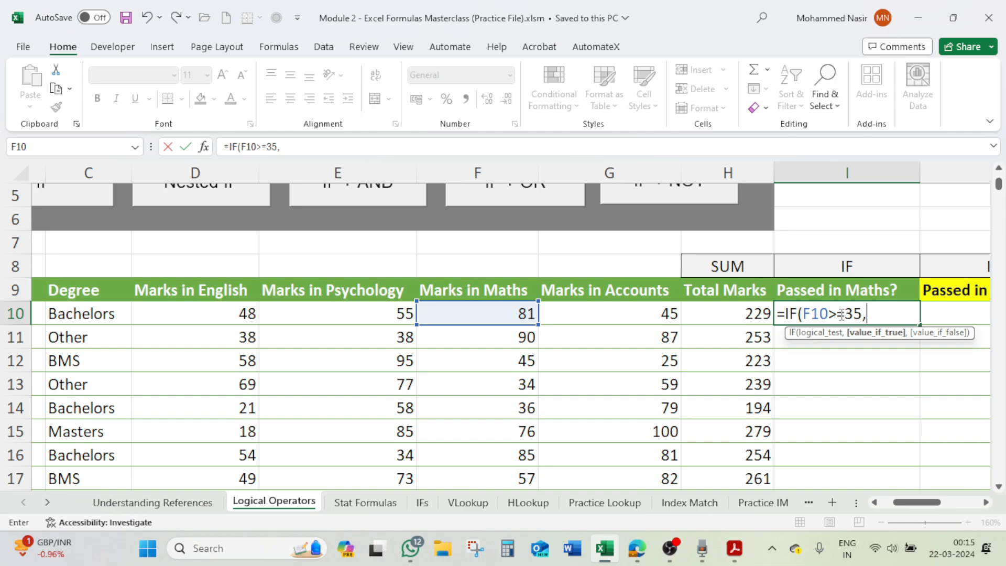
text("P)
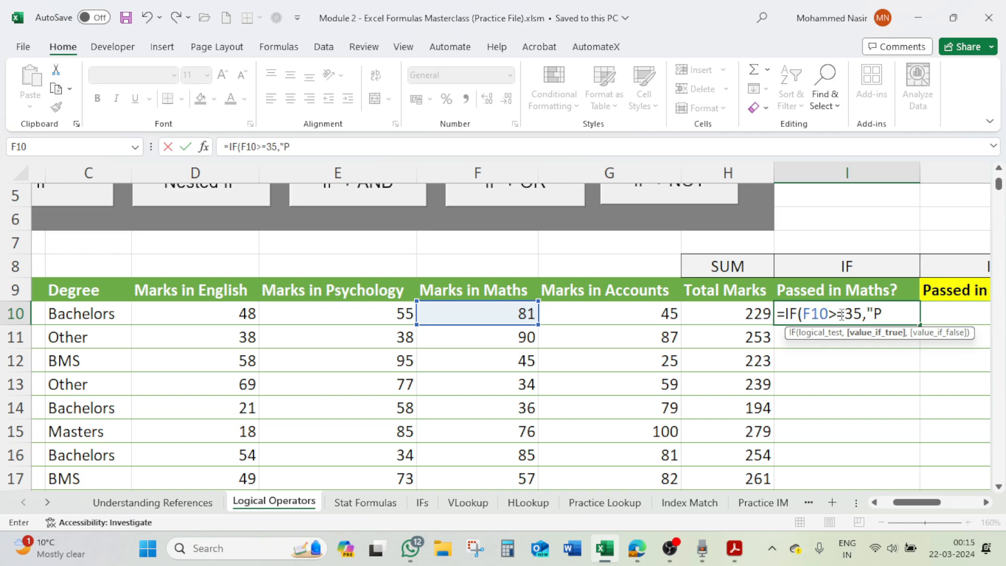
text(ass")
text(,)
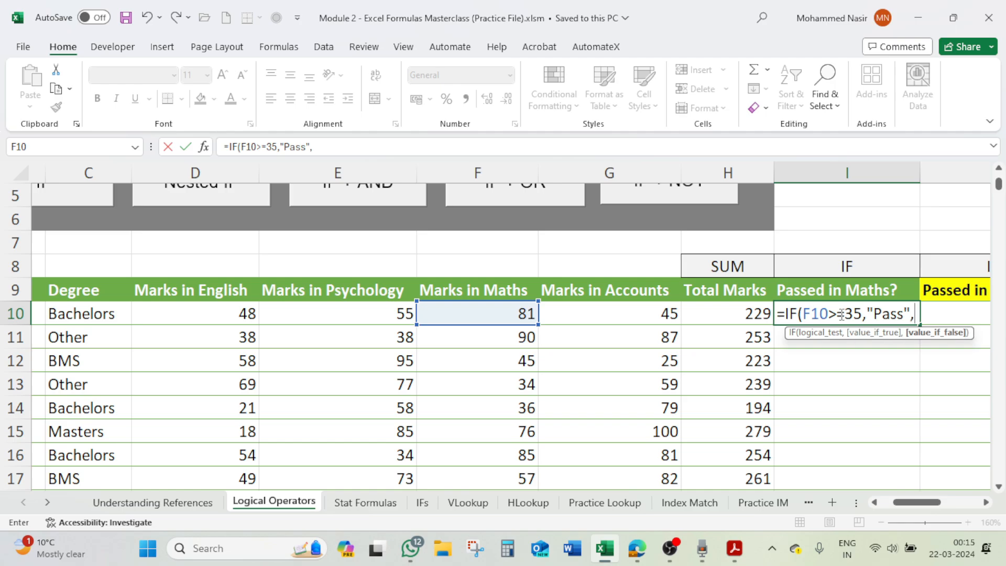
text("Fail)
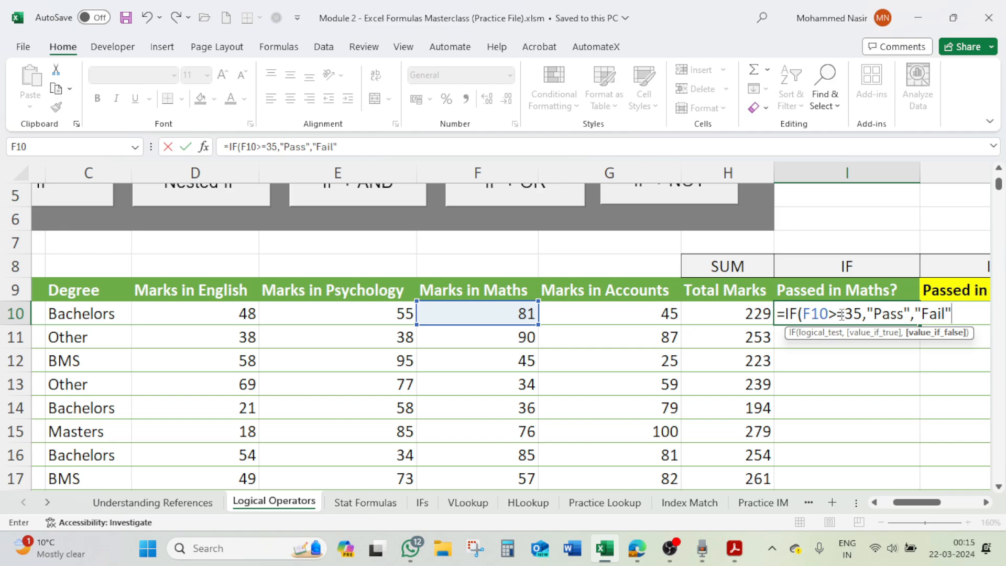
text("))
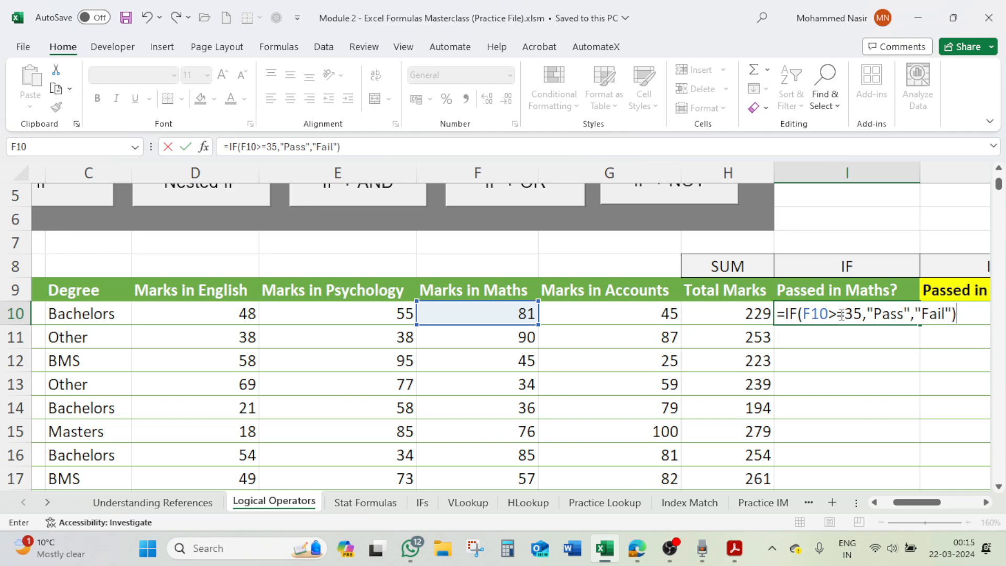
key(Return)
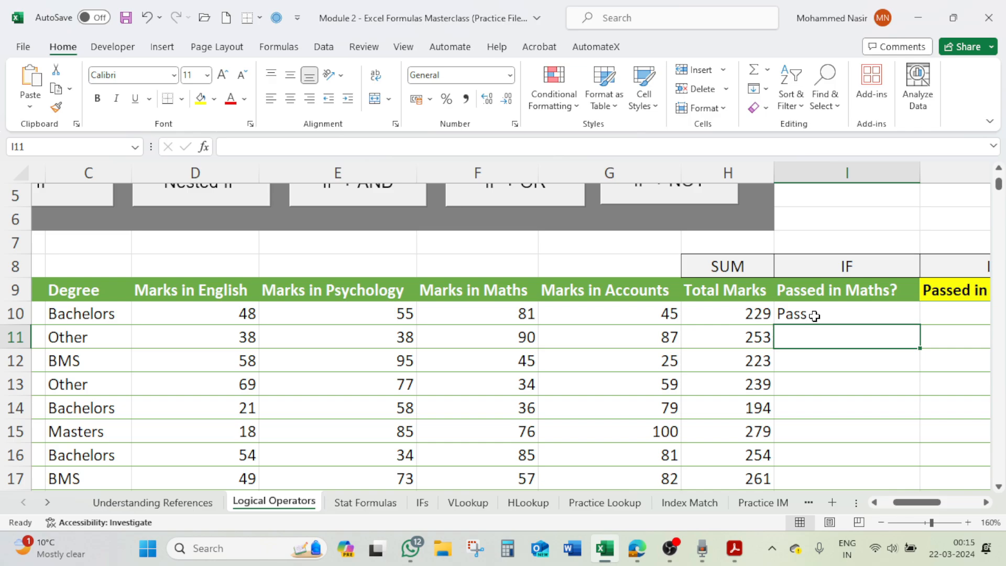
Compare I10 with the Maths mark in F10 and fill the IF formula down the Passed in Maths? column
click(525, 313)
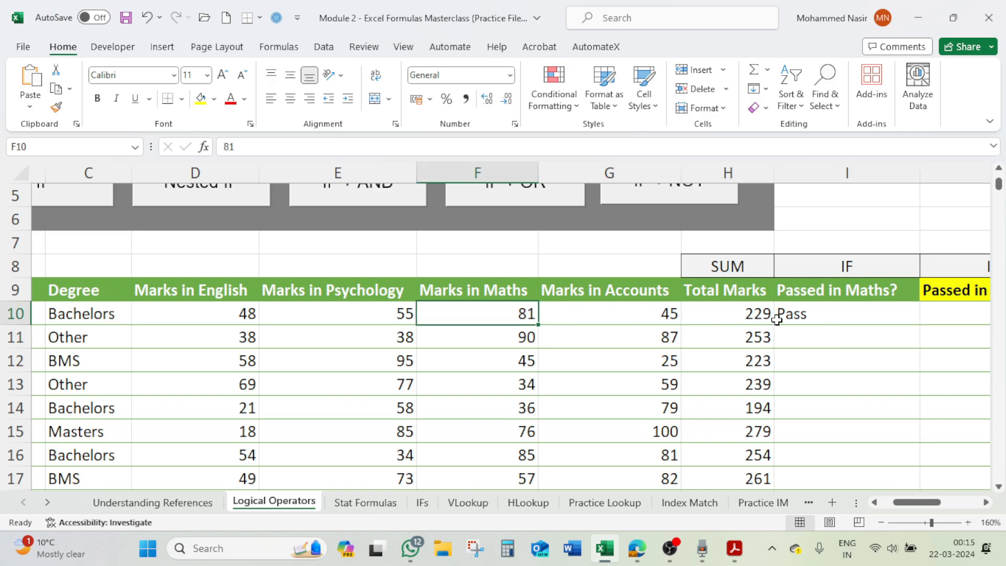
click(810, 316)
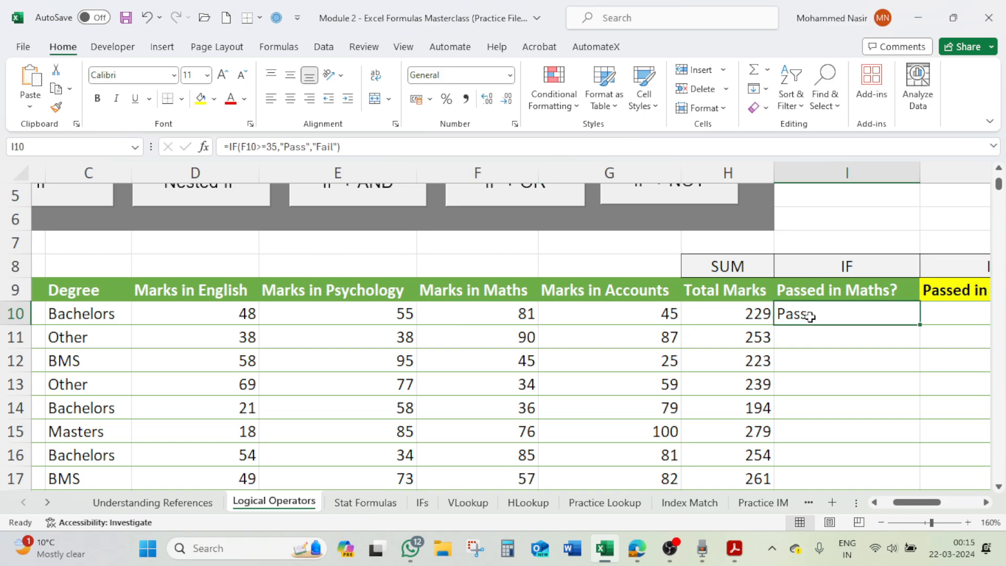
double_click(922, 327)
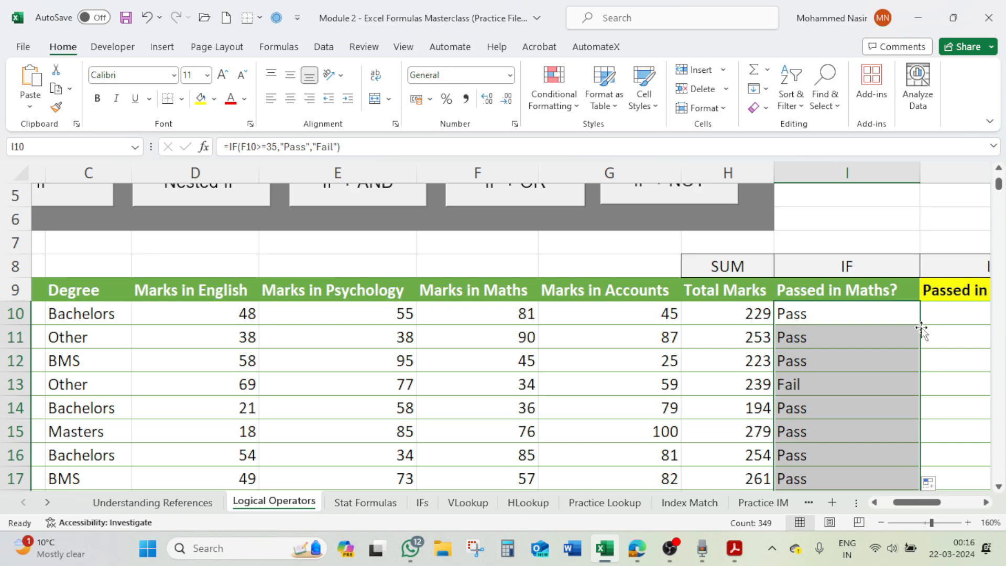
Review the filled Passed in Maths? column and check the formula in I13 against the Maths mark in F13
click(827, 381)
scroll(827, 381, down, 10)
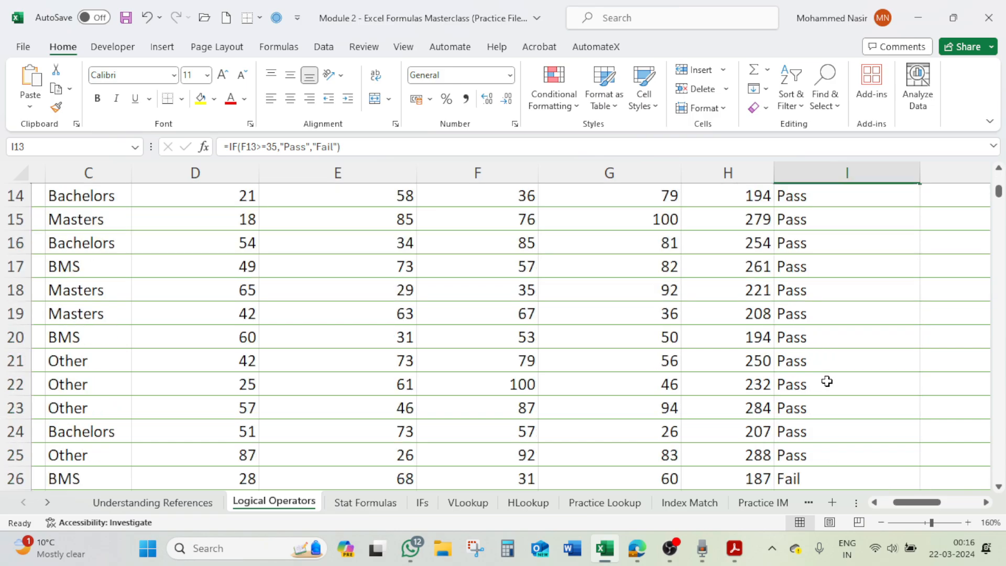
scroll(826, 381, down, 14)
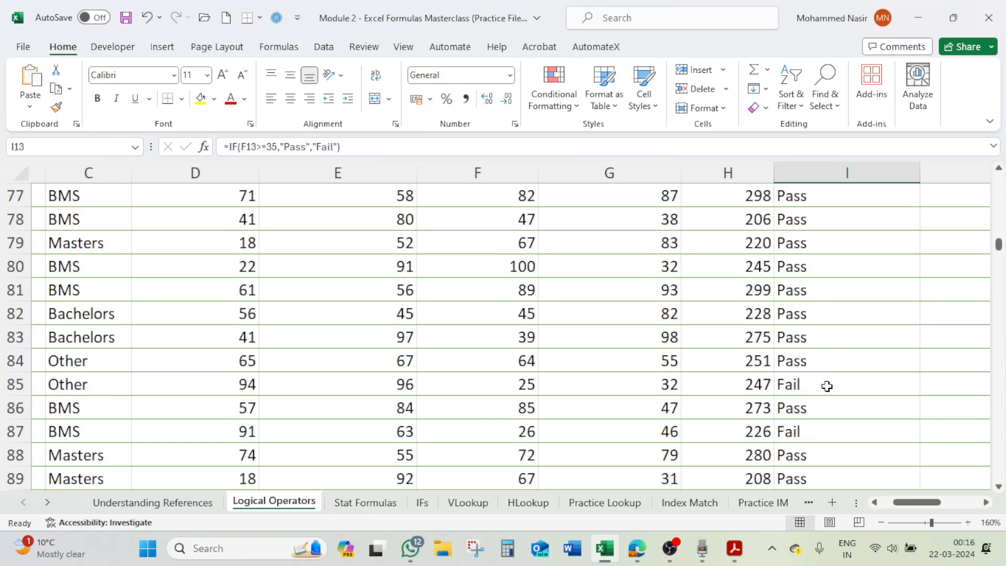
scroll(827, 386, up, 15)
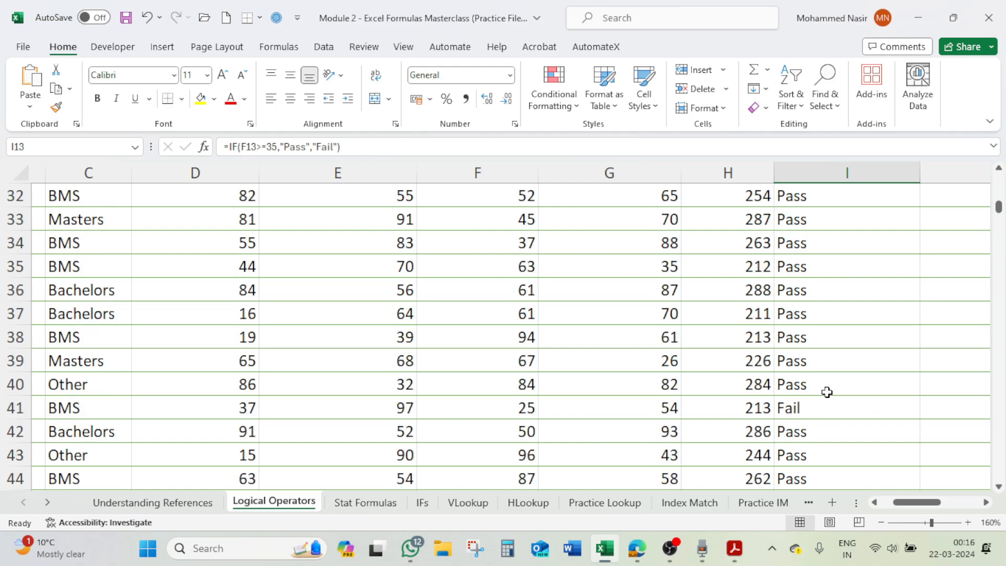
scroll(827, 392, up, 10)
scroll(827, 392, down, 3)
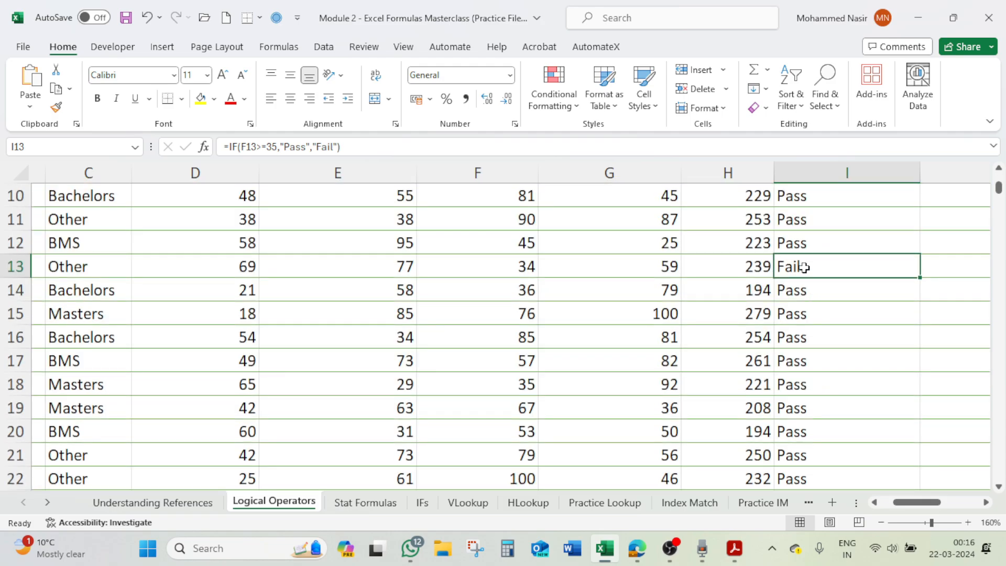
click(532, 269)
double_click(803, 267)
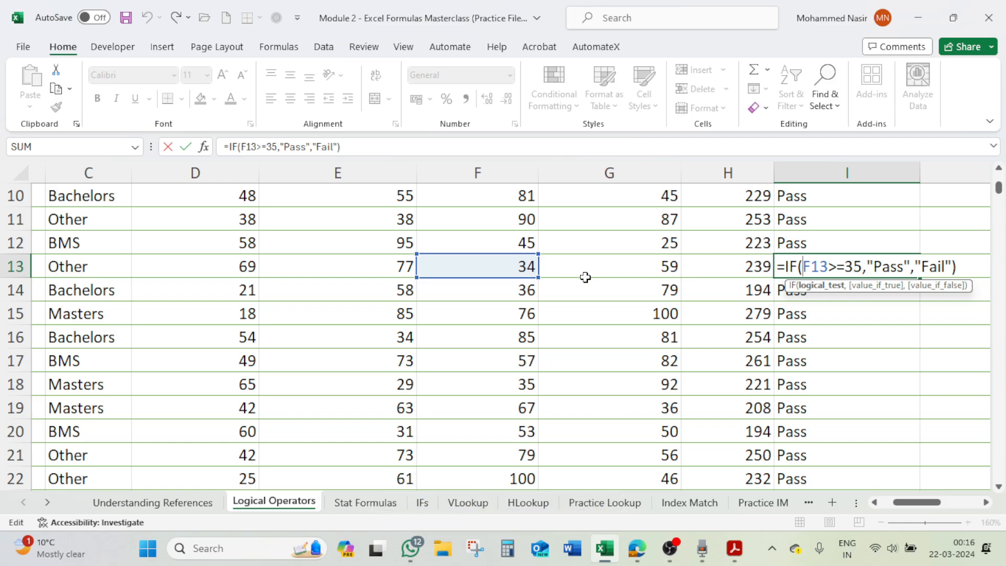
key(Return)
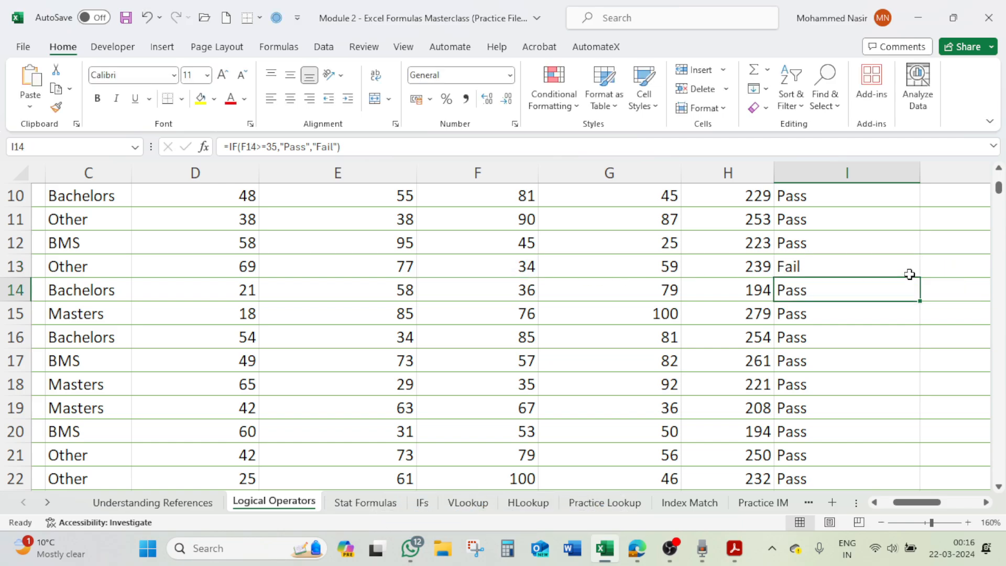
Check the Passed in Maths? results in cells I26 and I31 against their Maths marks
scroll(815, 384, down, 3)
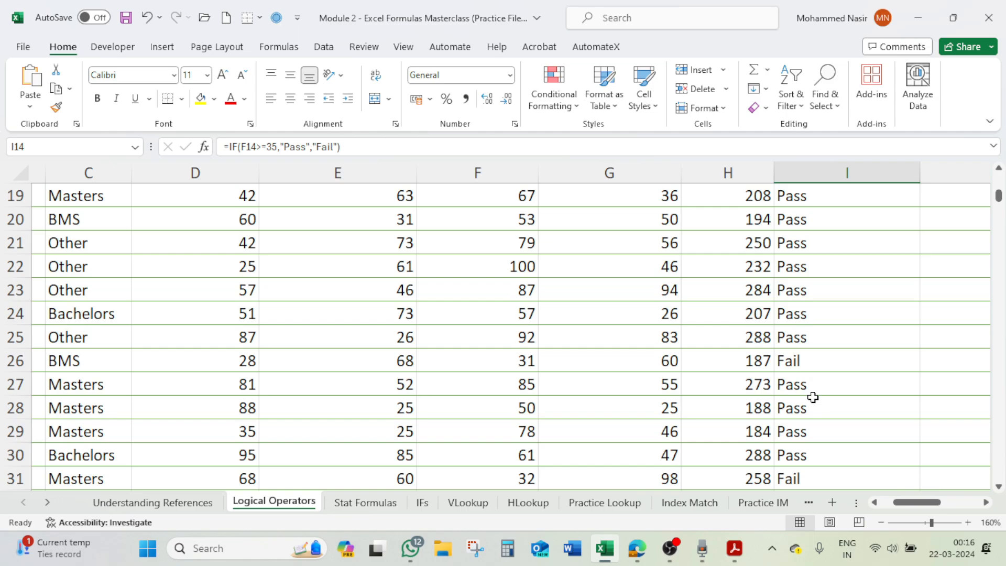
click(807, 361)
scroll(802, 430, down, 1)
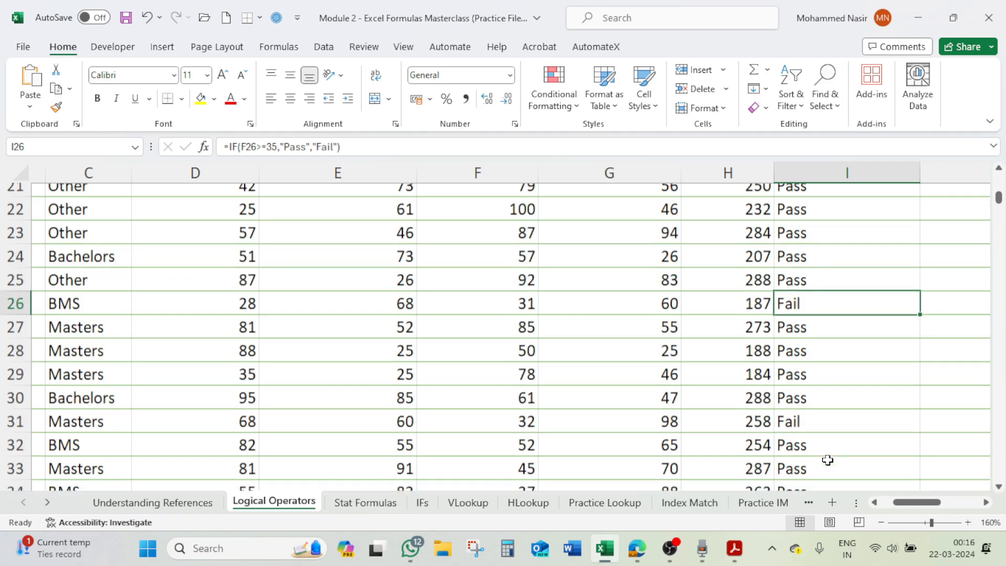
click(791, 407)
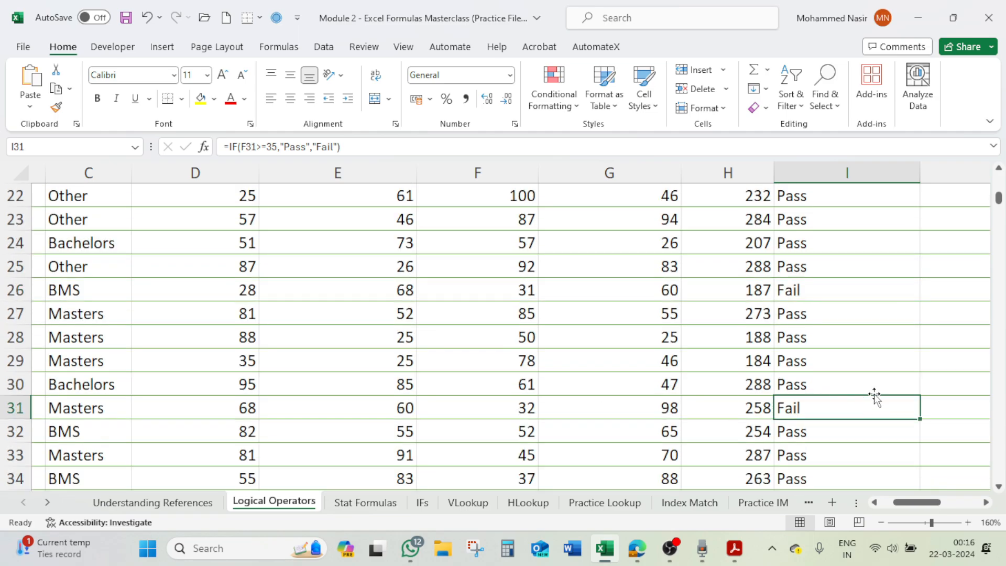
Examine the IF formulas in I10, I11 and I12 to see which Maths mark each one references
scroll(875, 398, up, 7)
scroll(821, 388, down, 1)
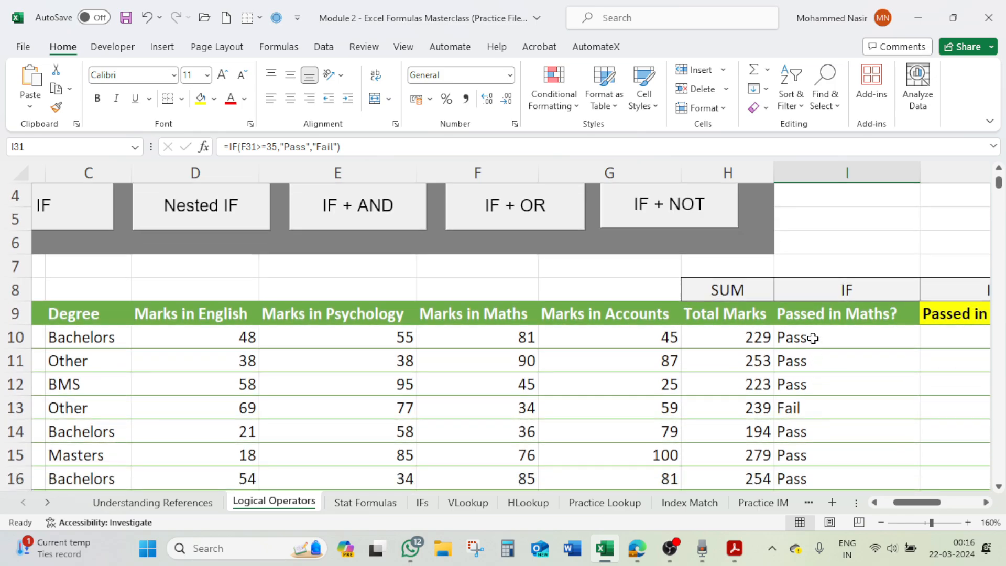
click(812, 339)
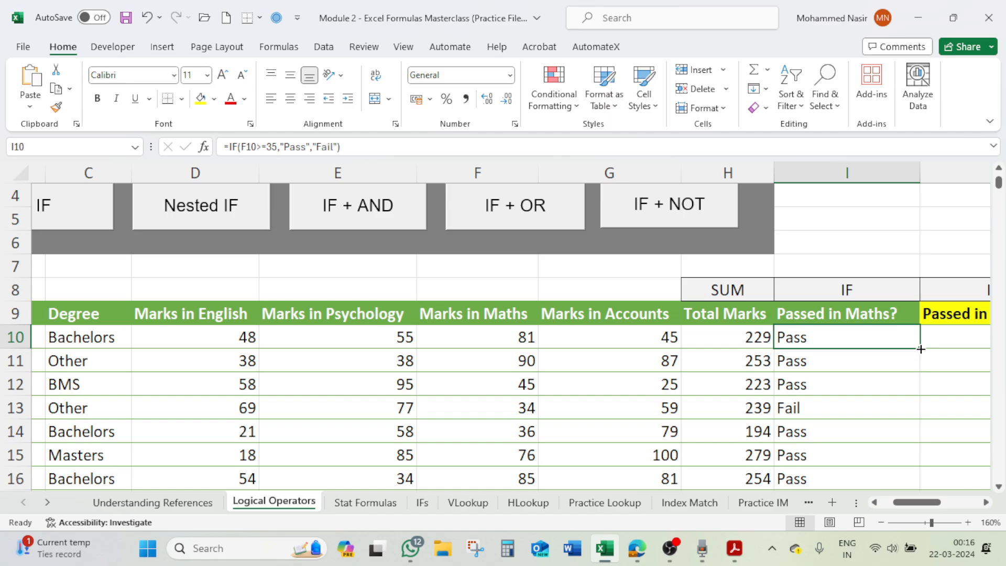
click(810, 371)
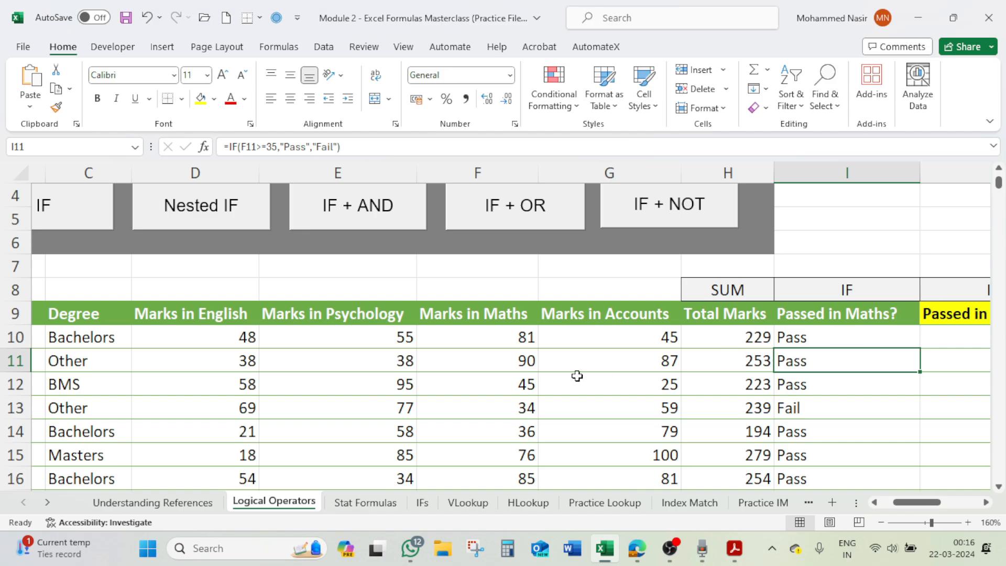
double_click(820, 364)
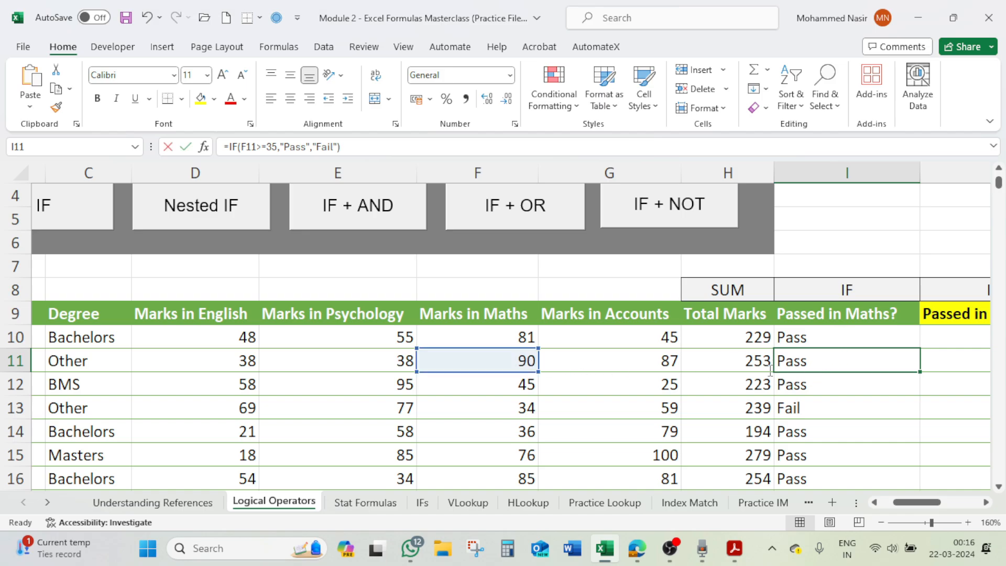
key(Return)
double_click(811, 387)
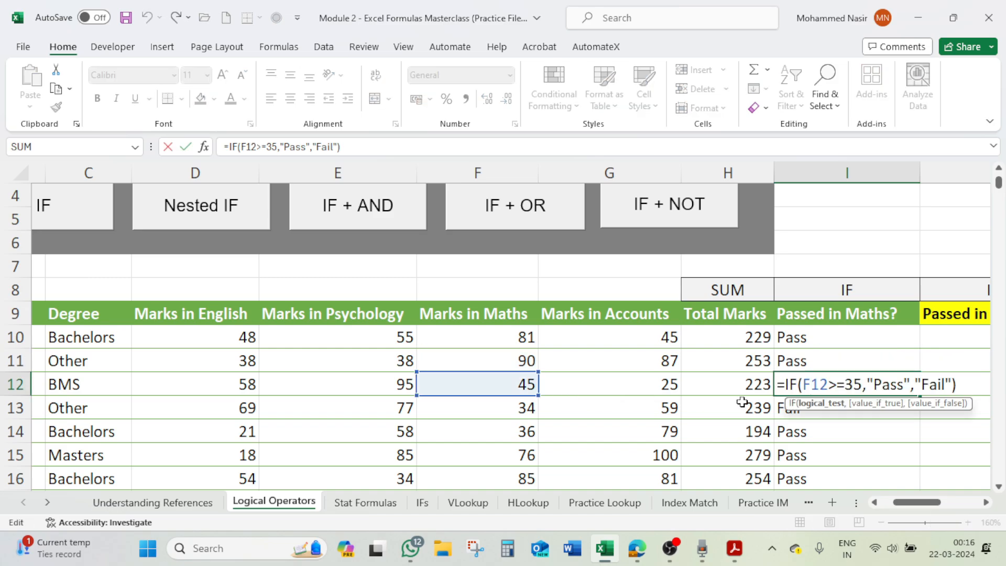
key(Return)
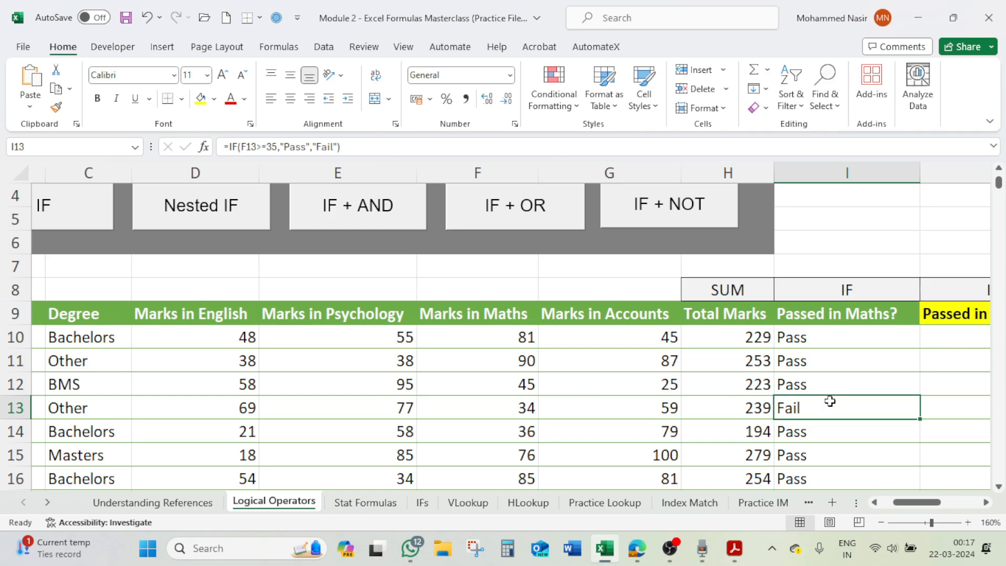
Start an IF formula in cell J10 of the Passed in English column
scroll(829, 404, right, 3)
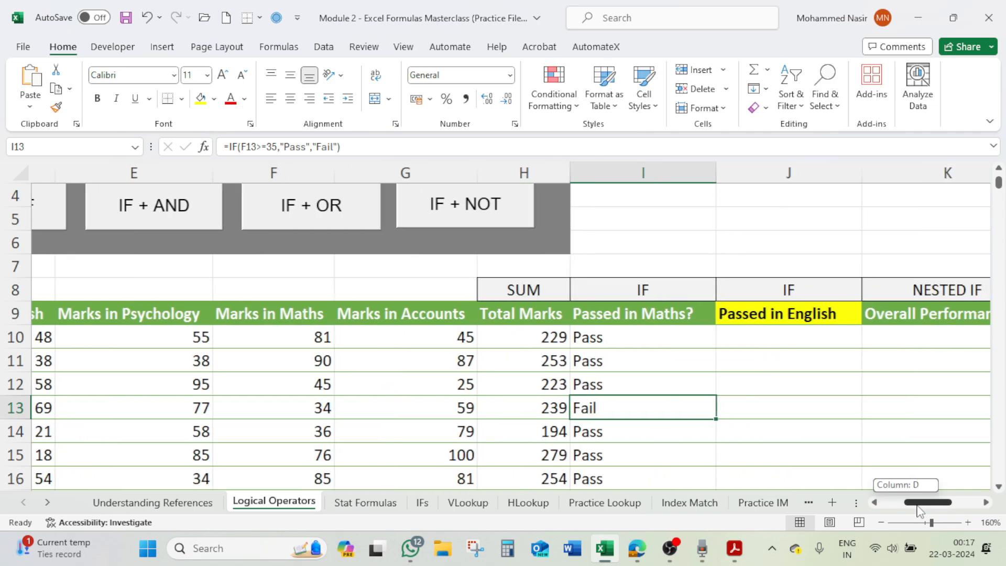
click(767, 336)
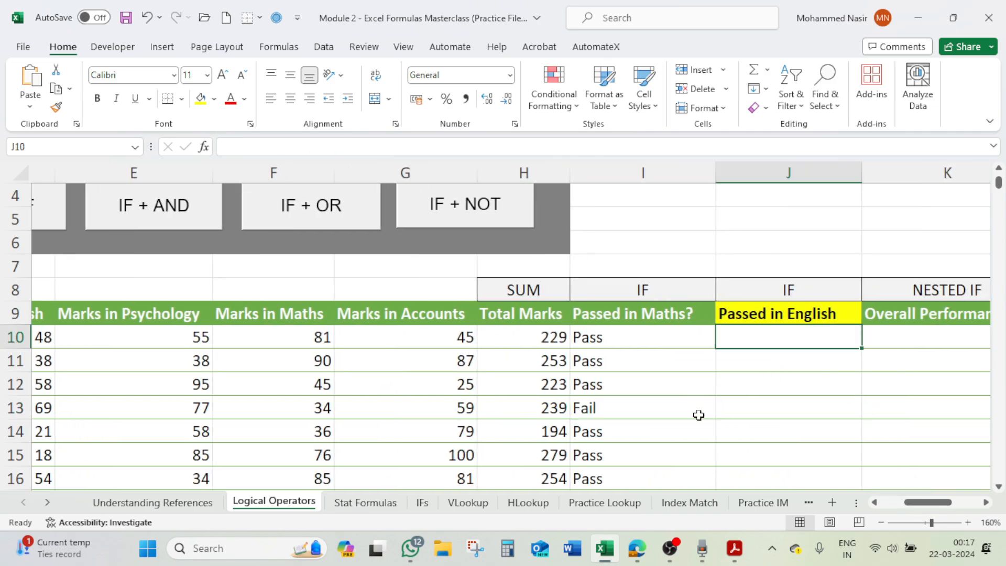
drag(921, 509, 912, 507)
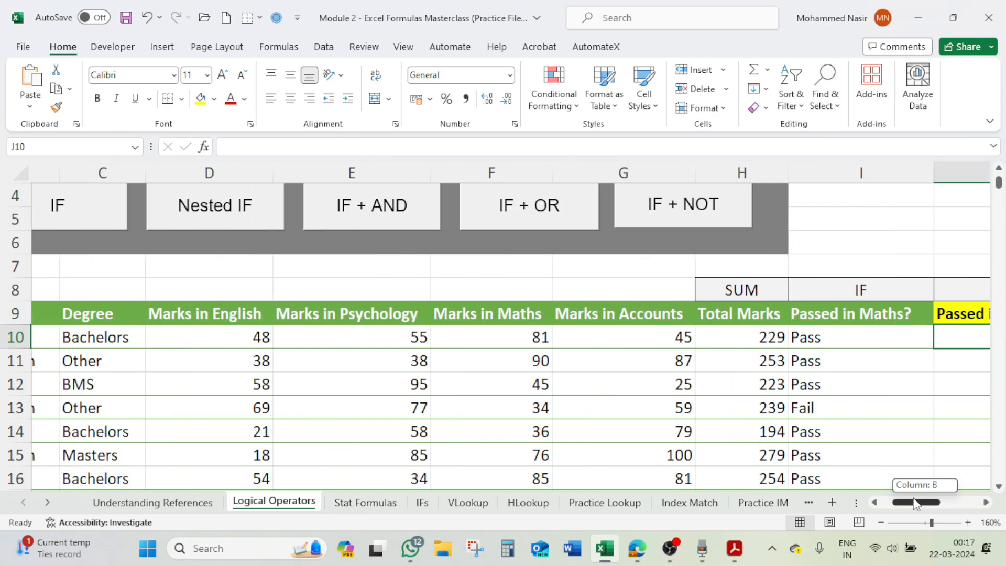
scroll(921, 436, down, 1)
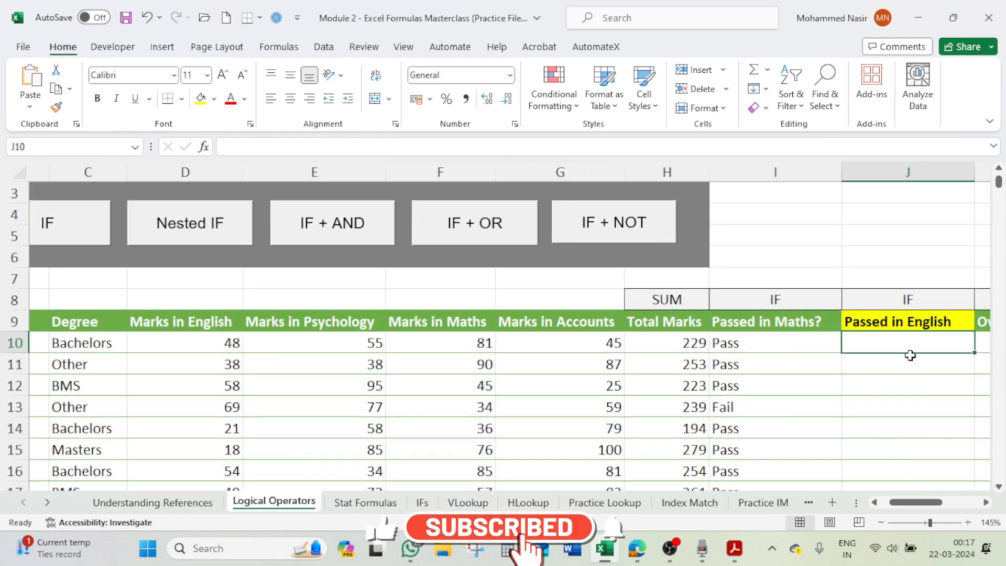
text(=)
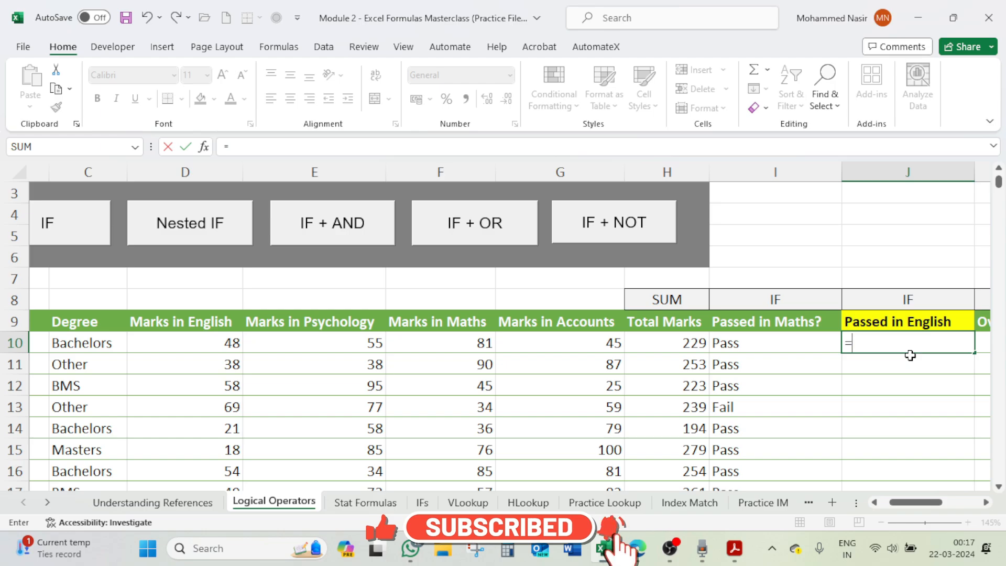
text(if)
double_click(913, 360)
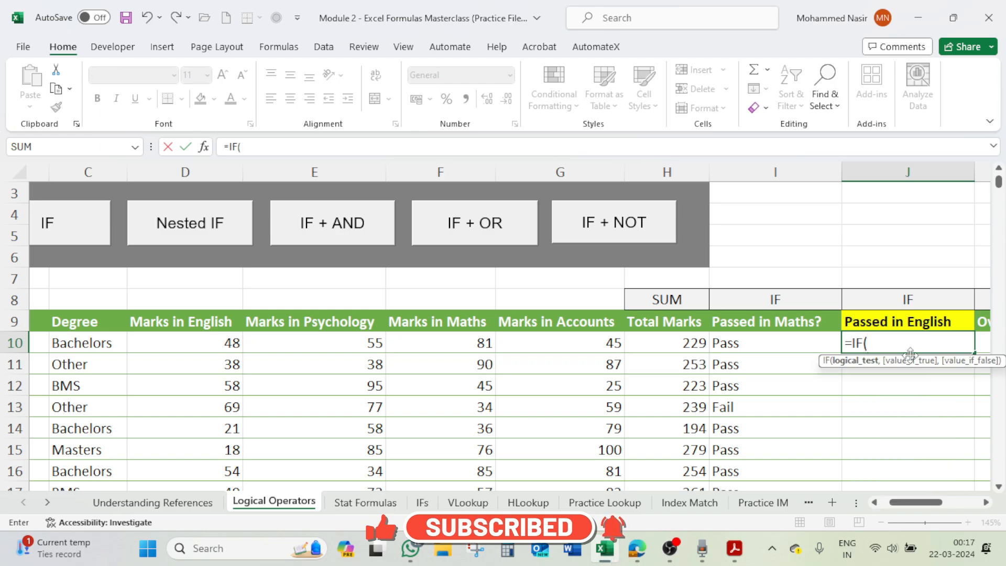
click(220, 345)
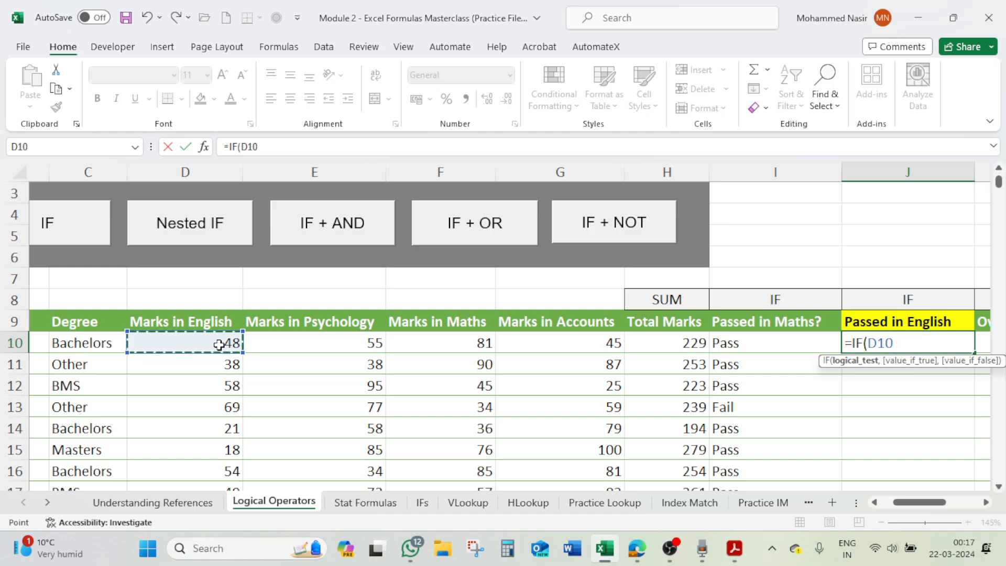
text(>=)
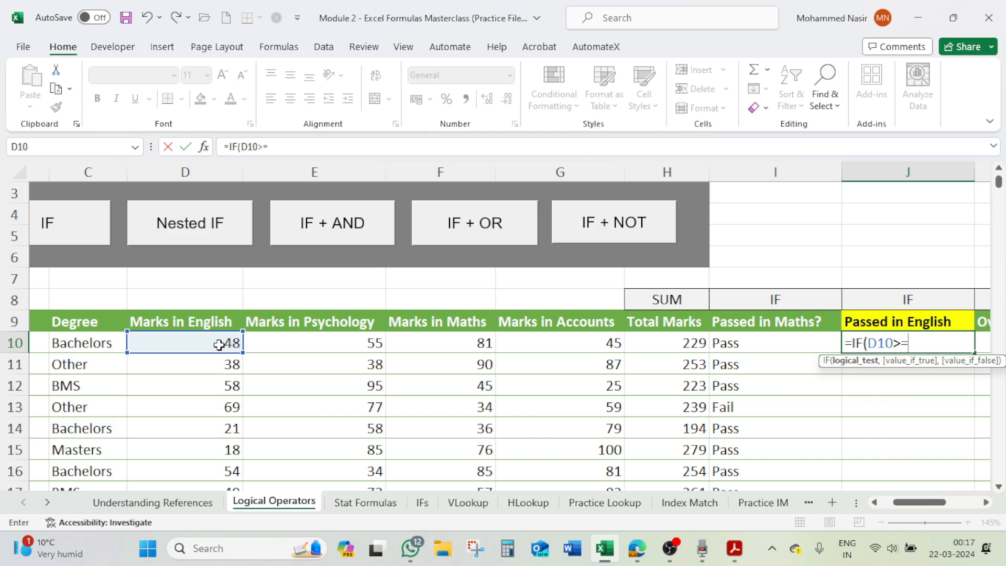
key(BackSpace)
key(BackSpace)
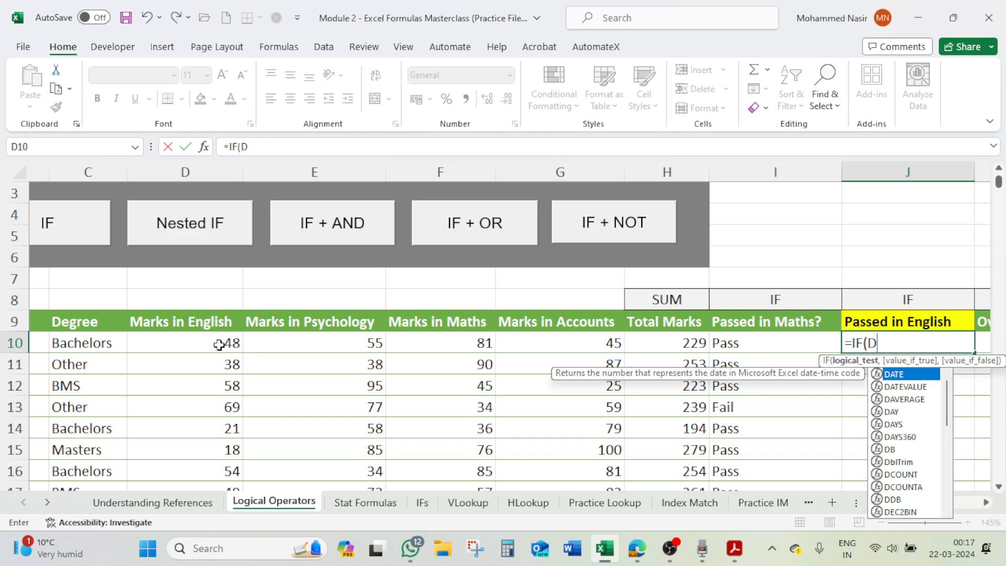
key(BackSpace)
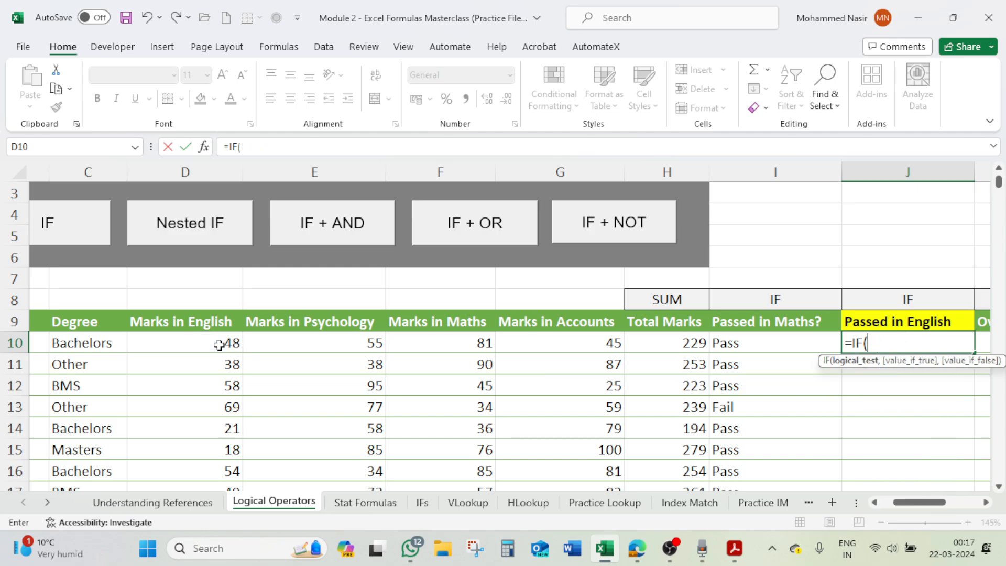
Enter D10<35 as the logical test of the IF formula in J10, using the English mark
click(219, 345)
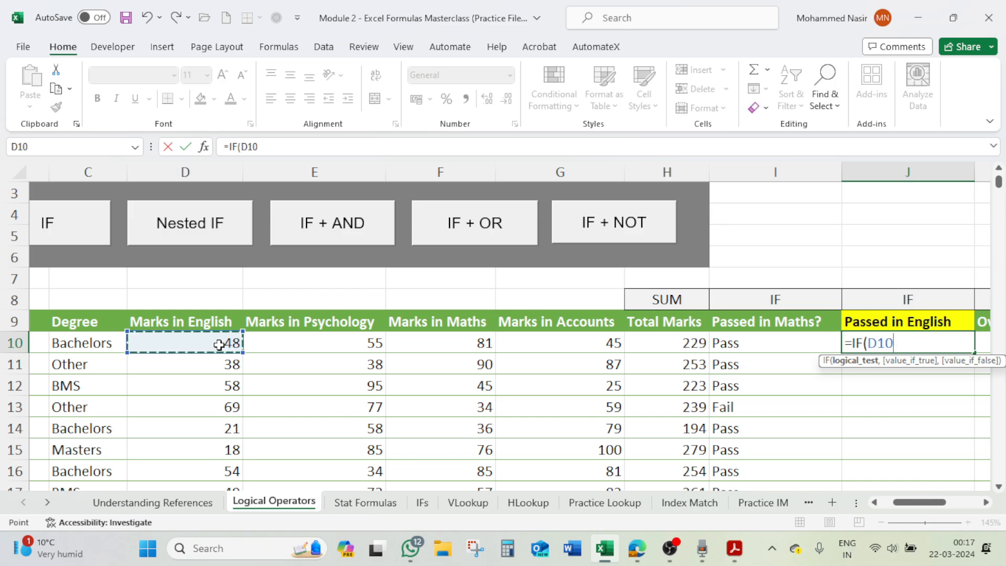
text(<=)
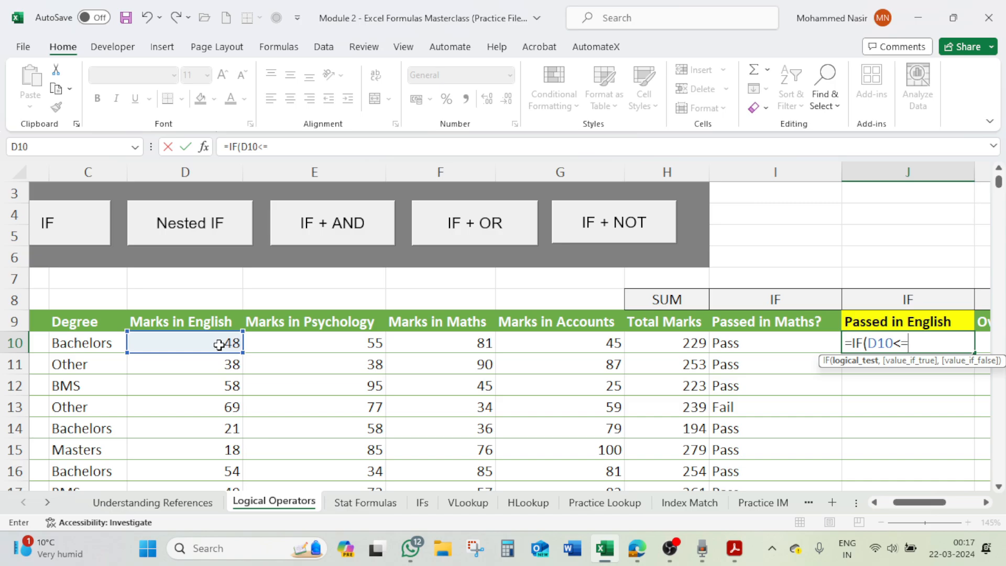
key(BackSpace)
text(35,)
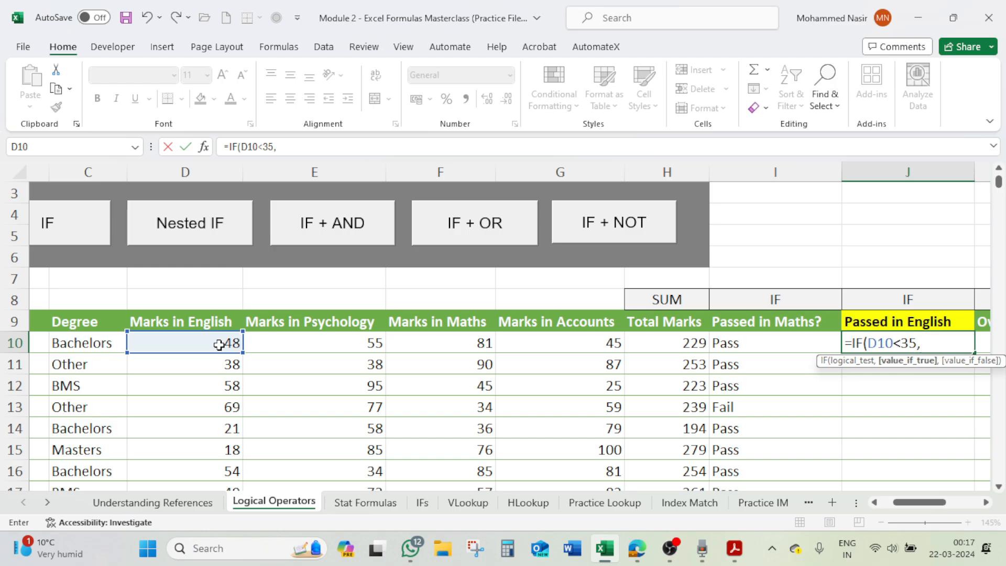
Complete the IF formula in J10 with "Fail" as the true value and "Pass" as the false value
text("Fail",)
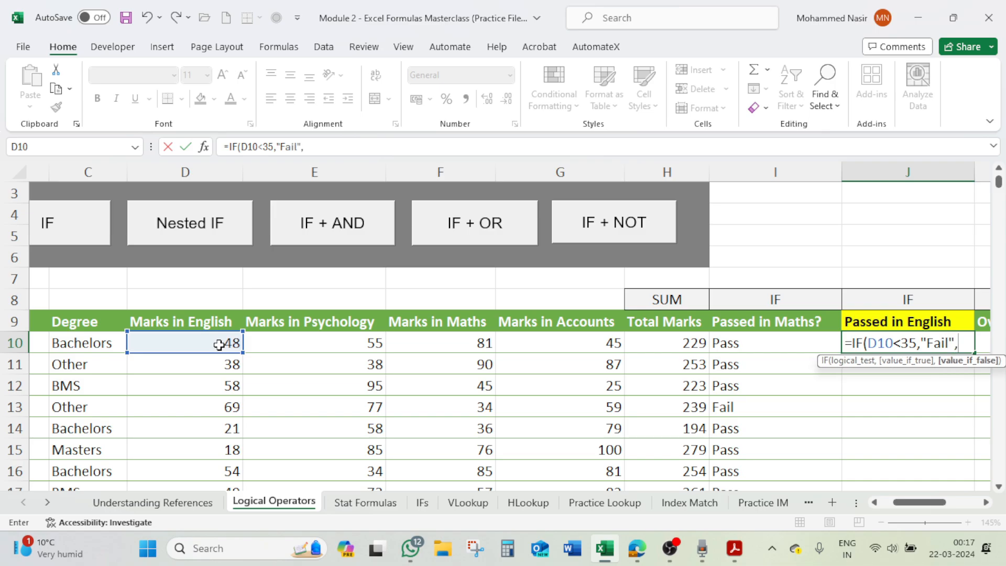
text("Pa)
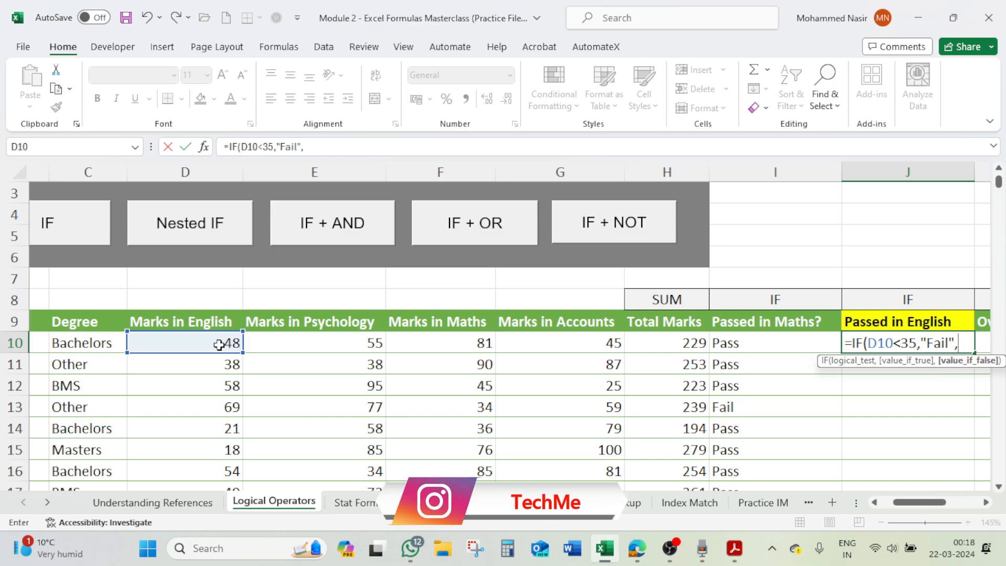
text(ss)
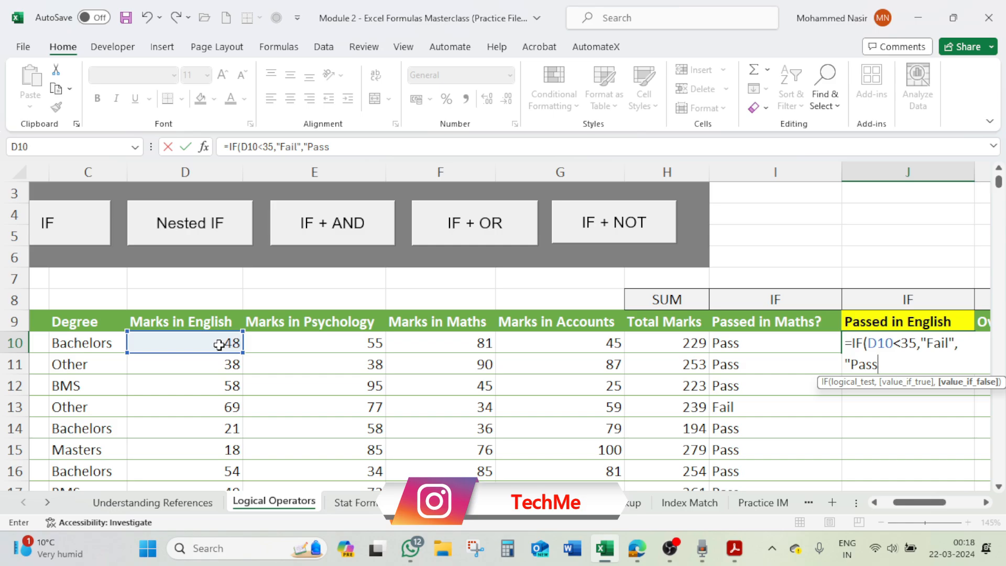
text("))
key(Return)
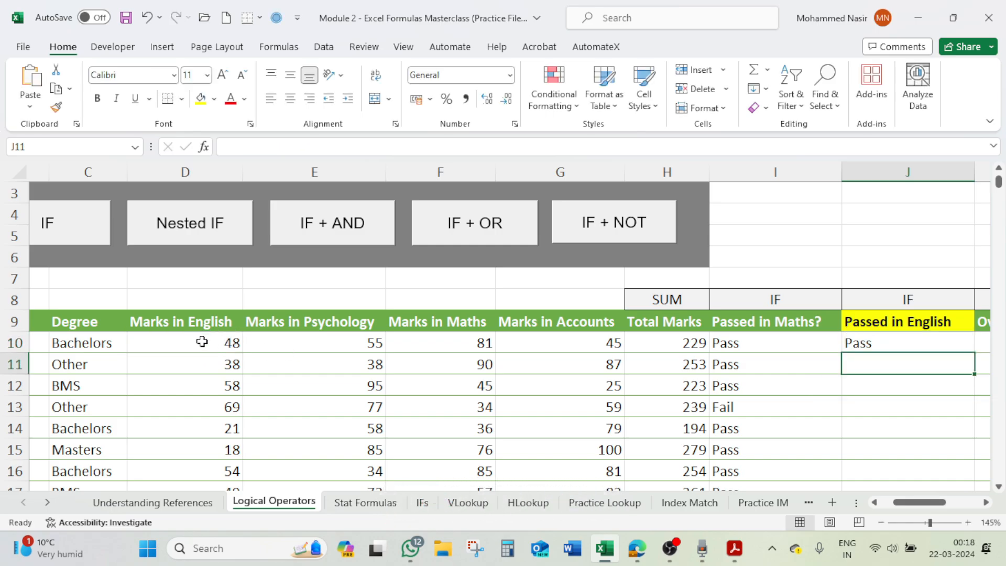
Compare J10 with the English mark in D10 and fill the IF formula down the Passed in English column
click(202, 341)
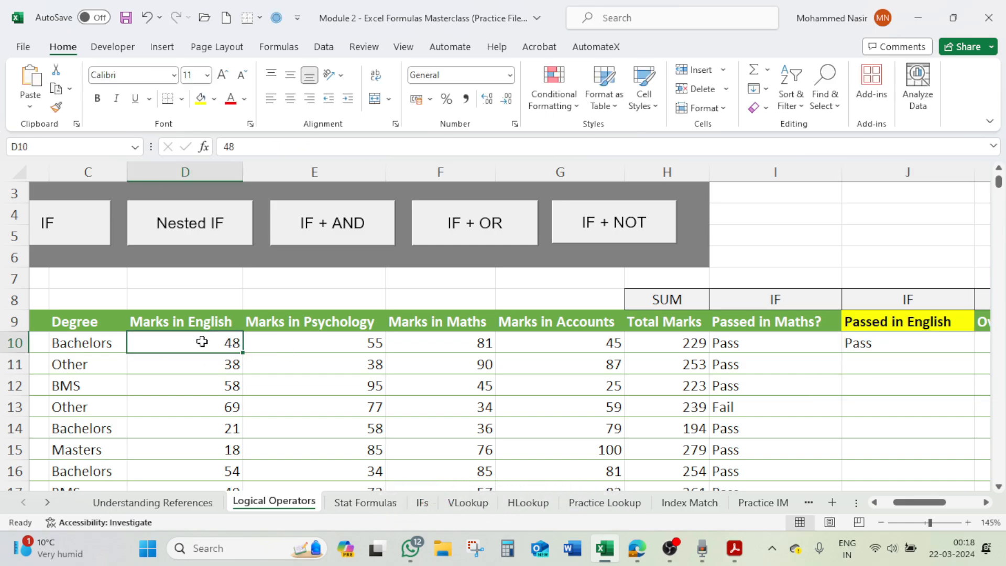
click(855, 344)
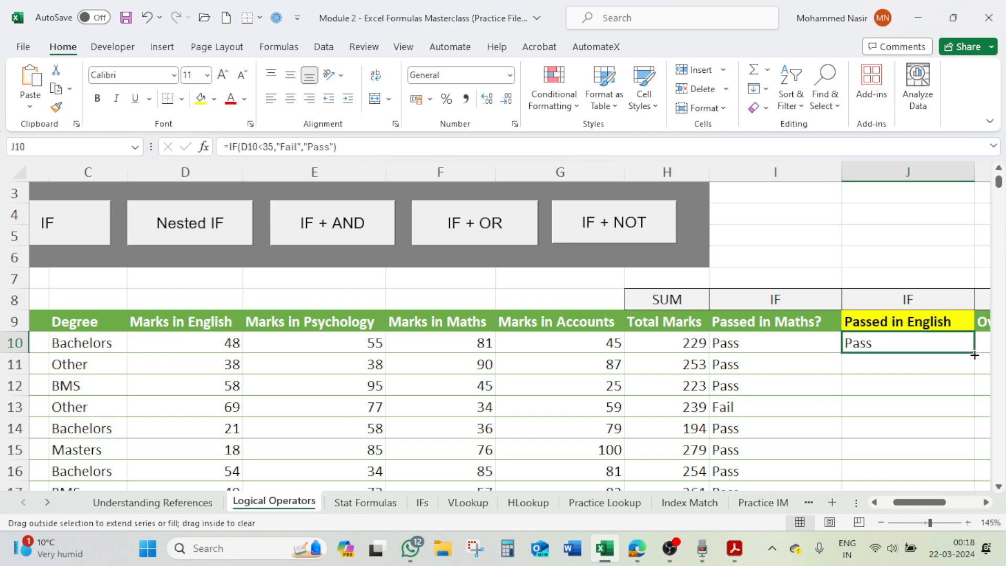
double_click(968, 353)
Check the Passed in English results in J14 and J15 against the English marks, and look at the mark in D16
click(865, 428)
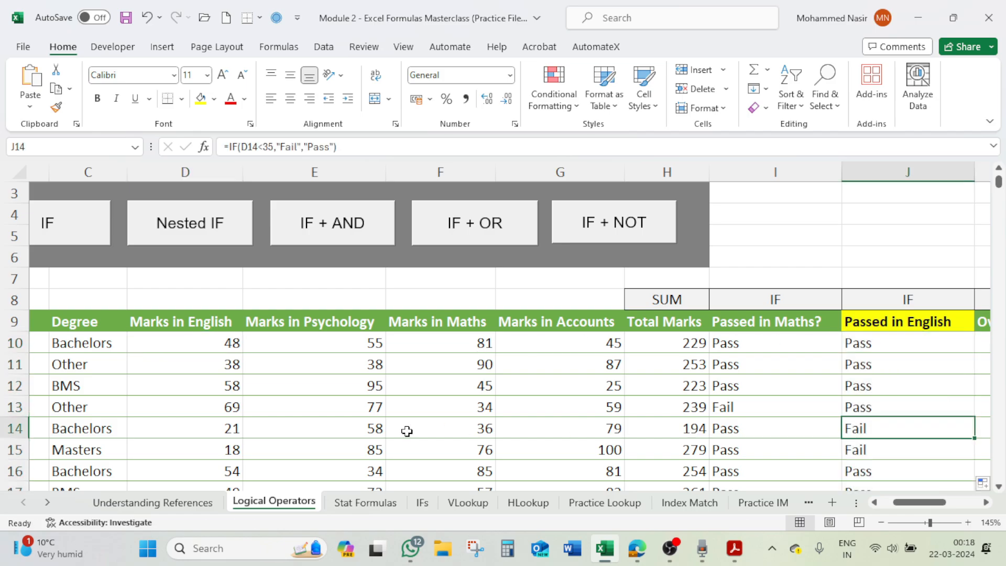
click(225, 430)
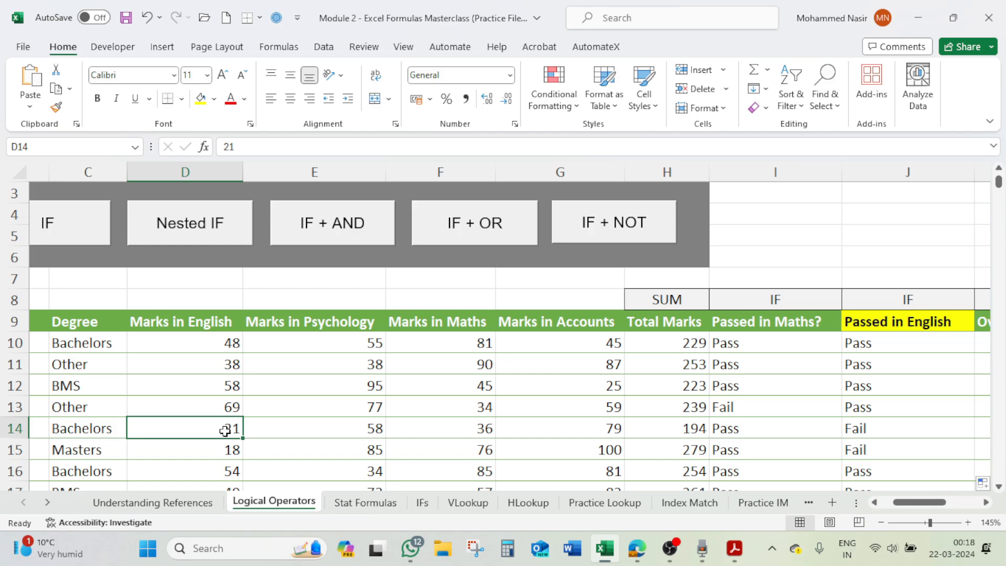
click(888, 448)
click(180, 472)
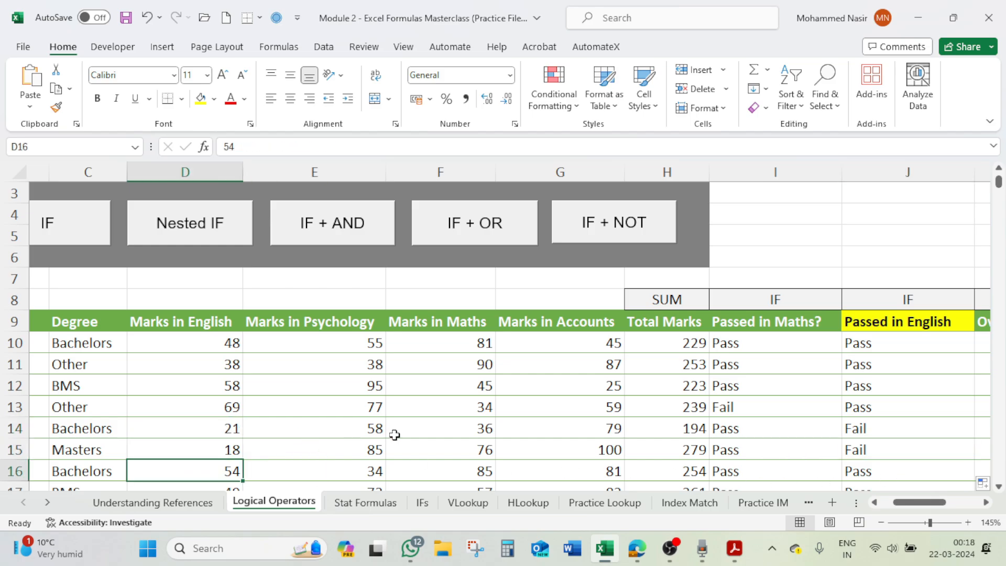